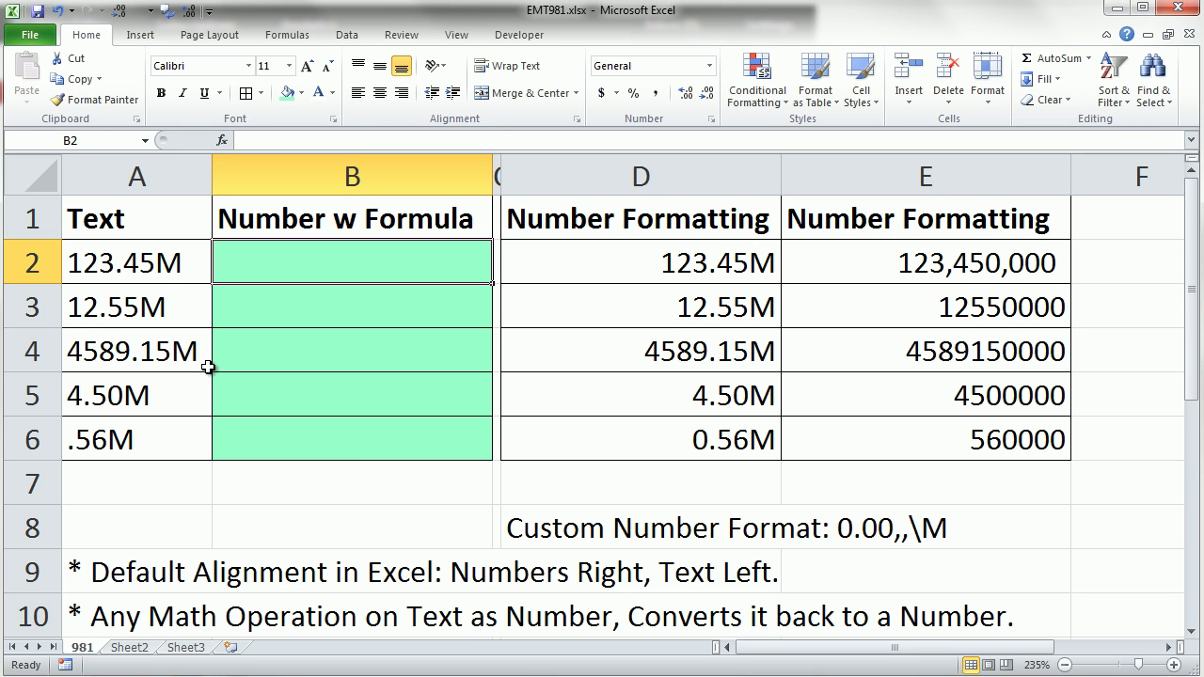
- Compare the text entries in A2:A6 with the formatted numbers in D2:D6, checking the underlying contents of A2 and D2
{"action": "left_click_drag", "start_coordinate": [160, 264], "coordinate": [153, 437]}
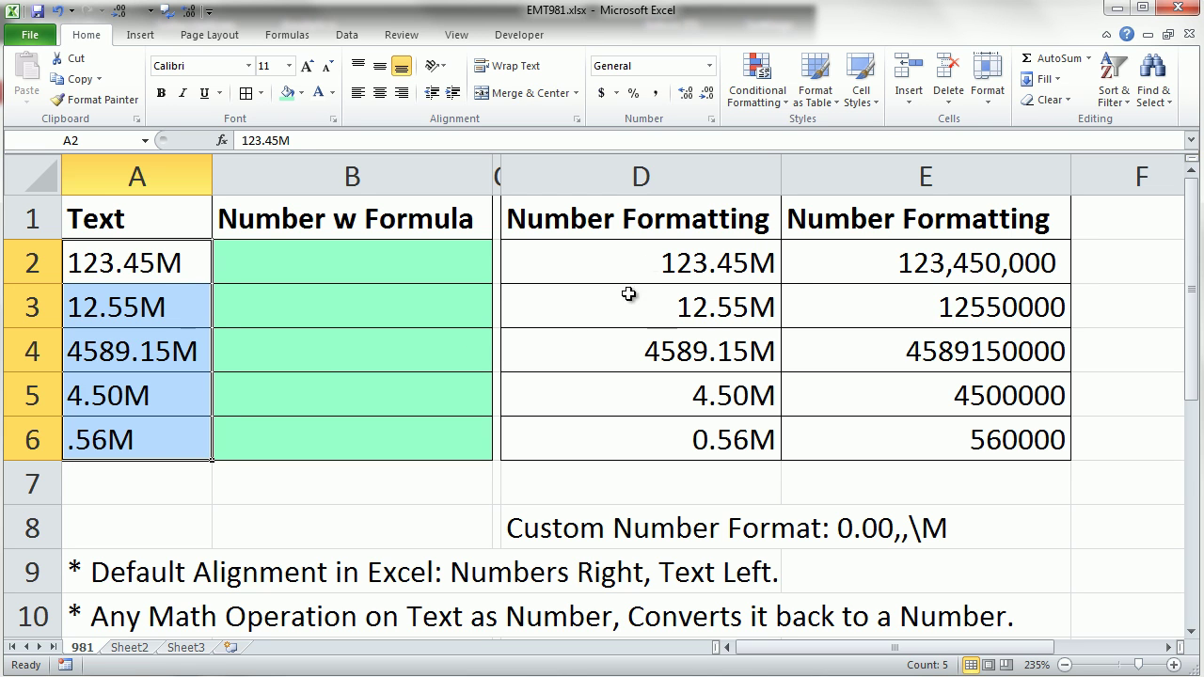
{"action": "left_click_drag", "start_coordinate": [661, 253], "coordinate": [693, 450]}
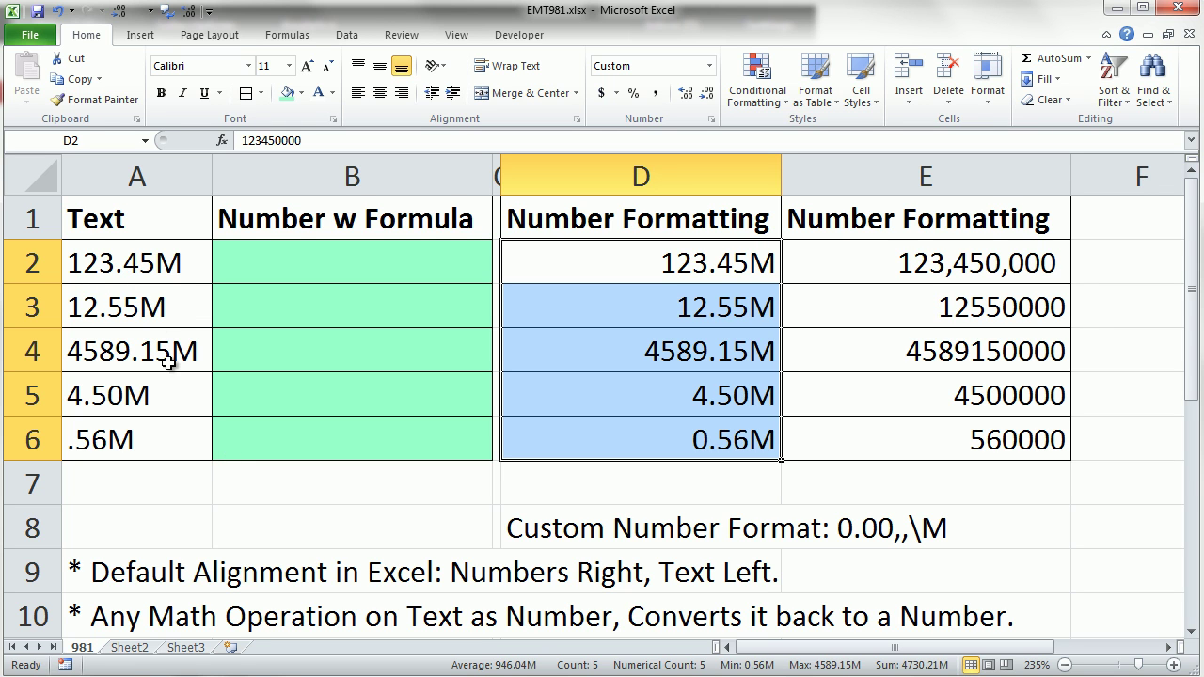
{"action": "left_click_drag", "start_coordinate": [144, 256], "coordinate": [183, 431]}
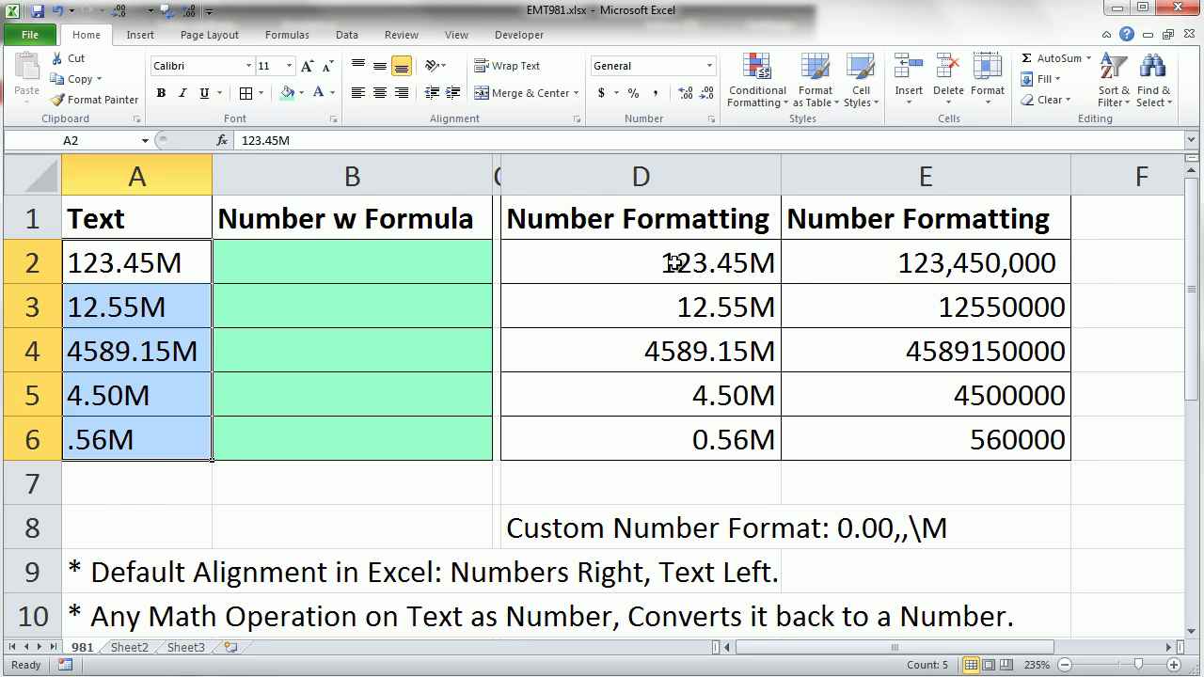
{"action": "left_click_drag", "start_coordinate": [674, 263], "coordinate": [690, 430]}
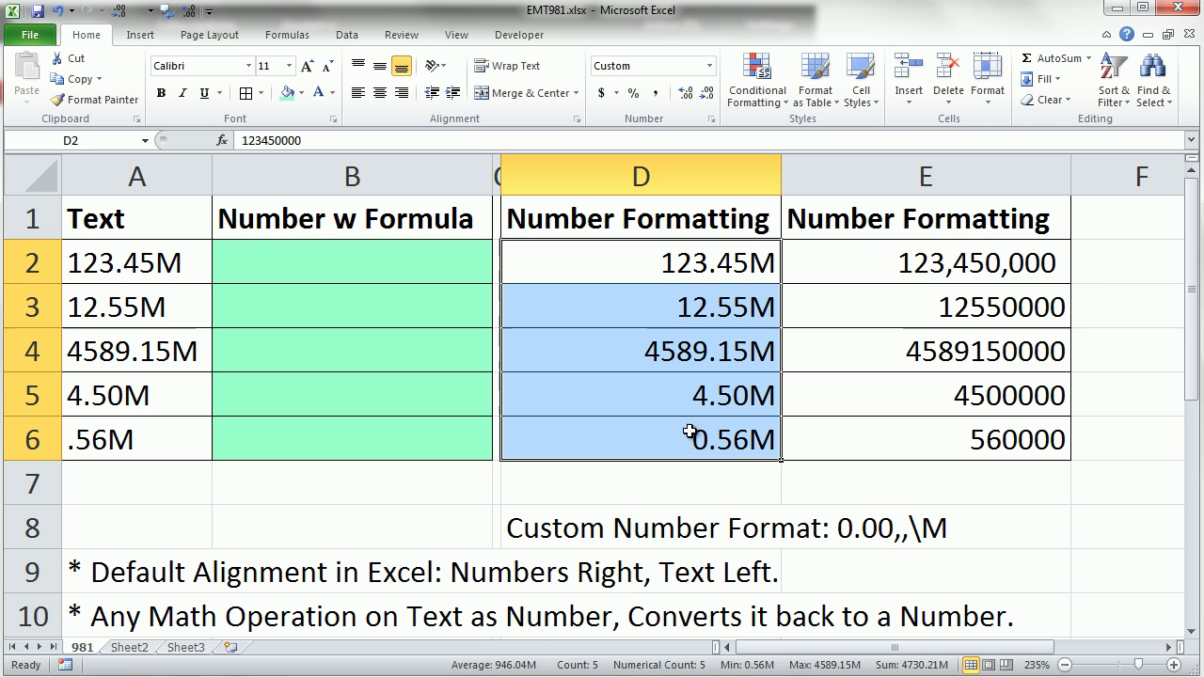
{"action": "left_click_drag", "start_coordinate": [168, 261], "coordinate": [192, 440]}
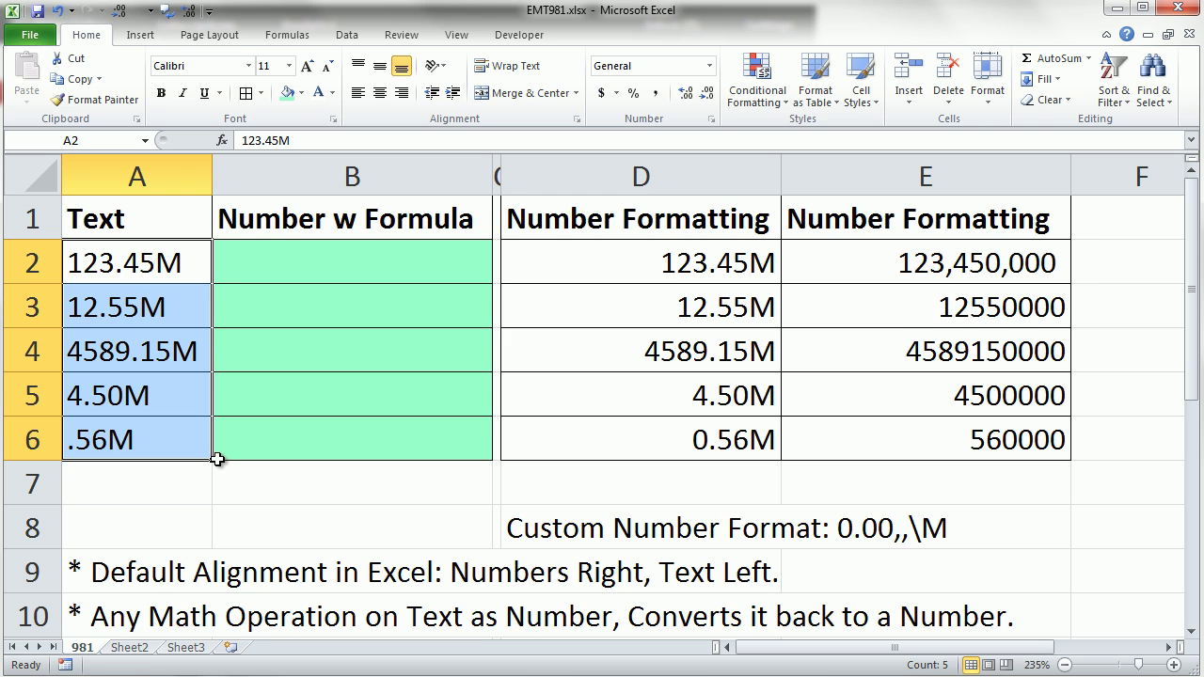
{"action": "left_click", "coordinate": [693, 272]}
{"action": "left_click_drag", "start_coordinate": [693, 271], "coordinate": [698, 449]}
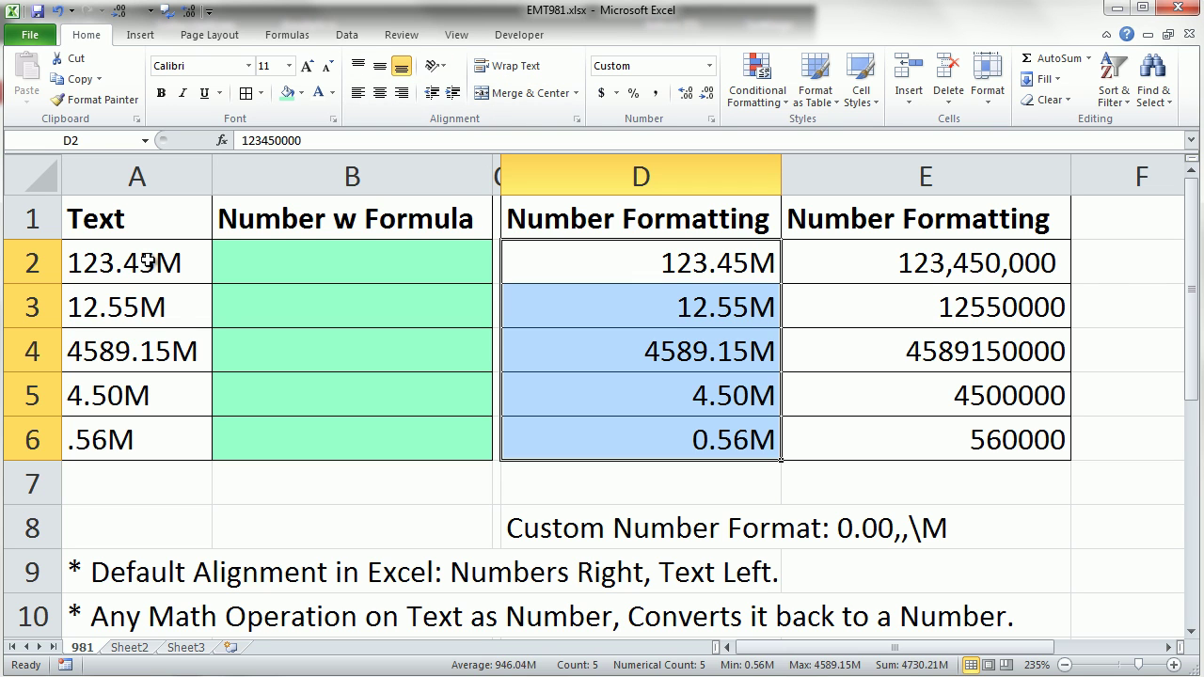
{"action": "left_click_drag", "start_coordinate": [149, 262], "coordinate": [135, 440]}
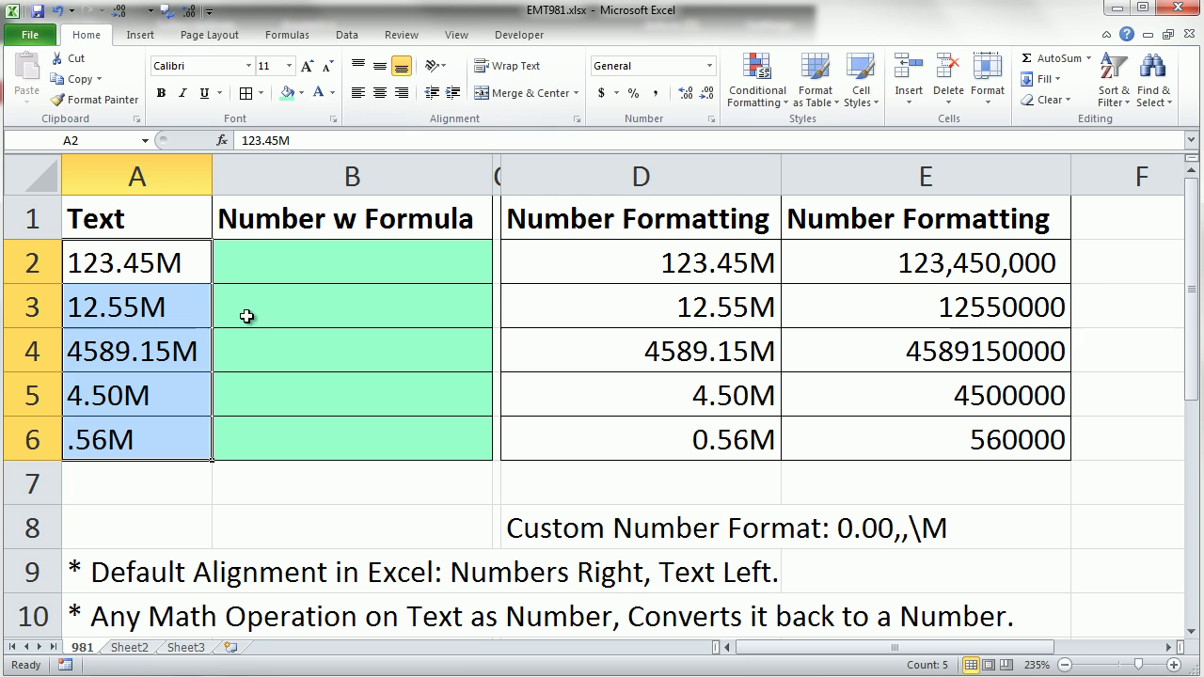
{"action": "double_click", "coordinate": [174, 264]}
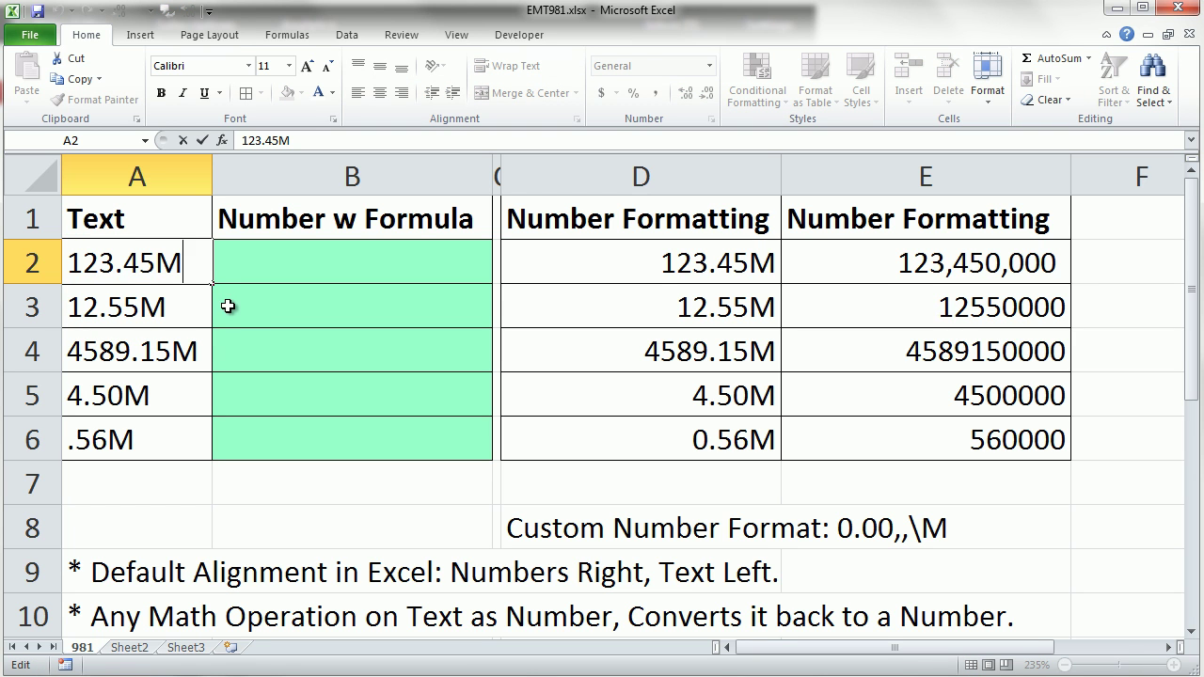
{"action": "left_click", "coordinate": [704, 263]}
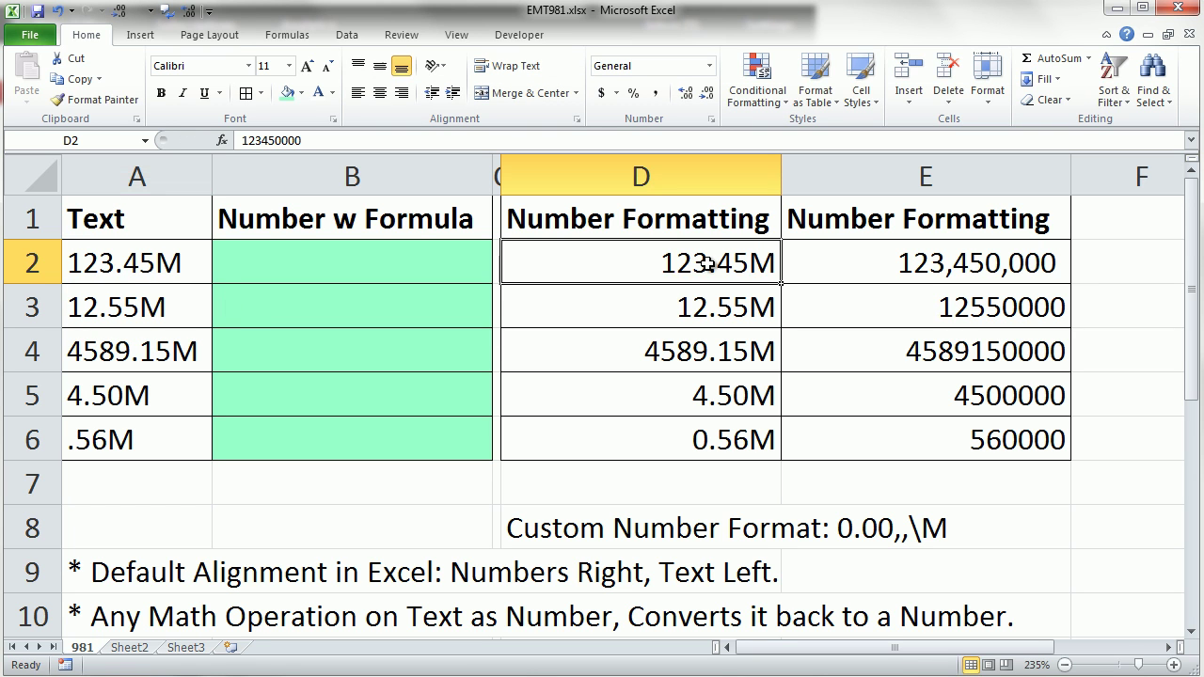
{"action": "double_click", "coordinate": [712, 264]}
{"action": "key", "text": "Escape"}
- Enter =SUBSTITUTE(A2,"M","") in B2 to strip the M, and fill the formula down to B6
{"action": "left_click", "coordinate": [278, 261]}
{"action": "type", "text": "=su"}
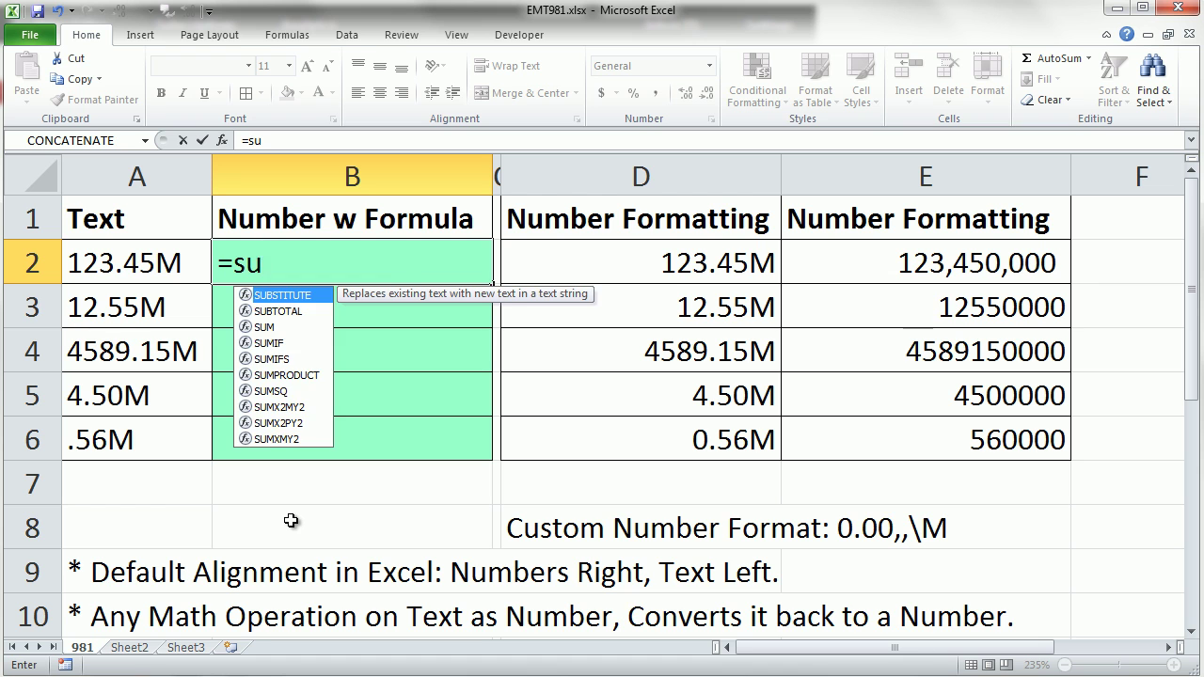
{"action": "key", "text": "Tab"}
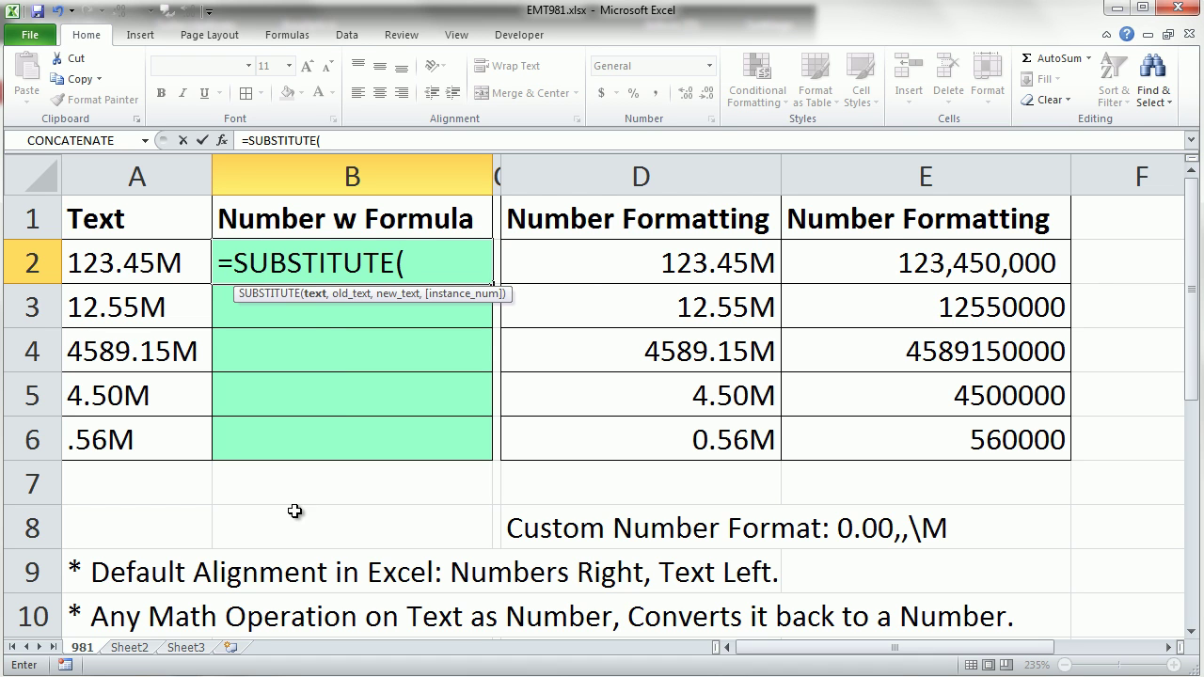
{"action": "left_click", "coordinate": [156, 263]}
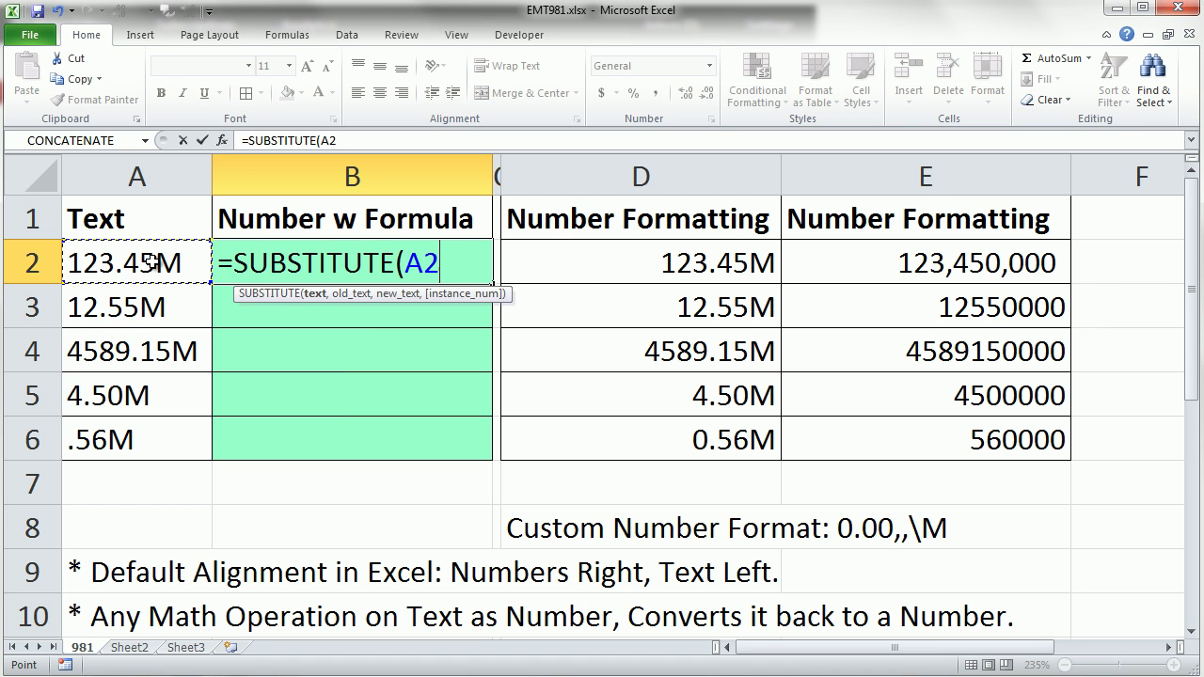
{"action": "type", "text": ","}
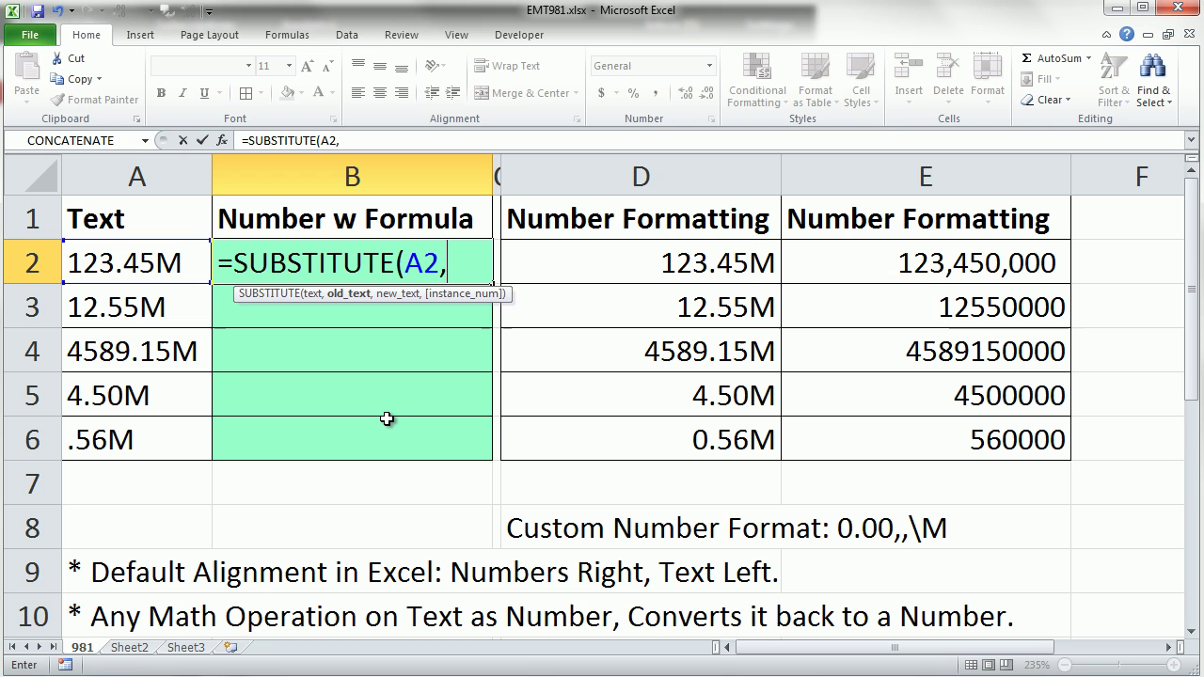
{"action": "type", "text": "\"M\""}
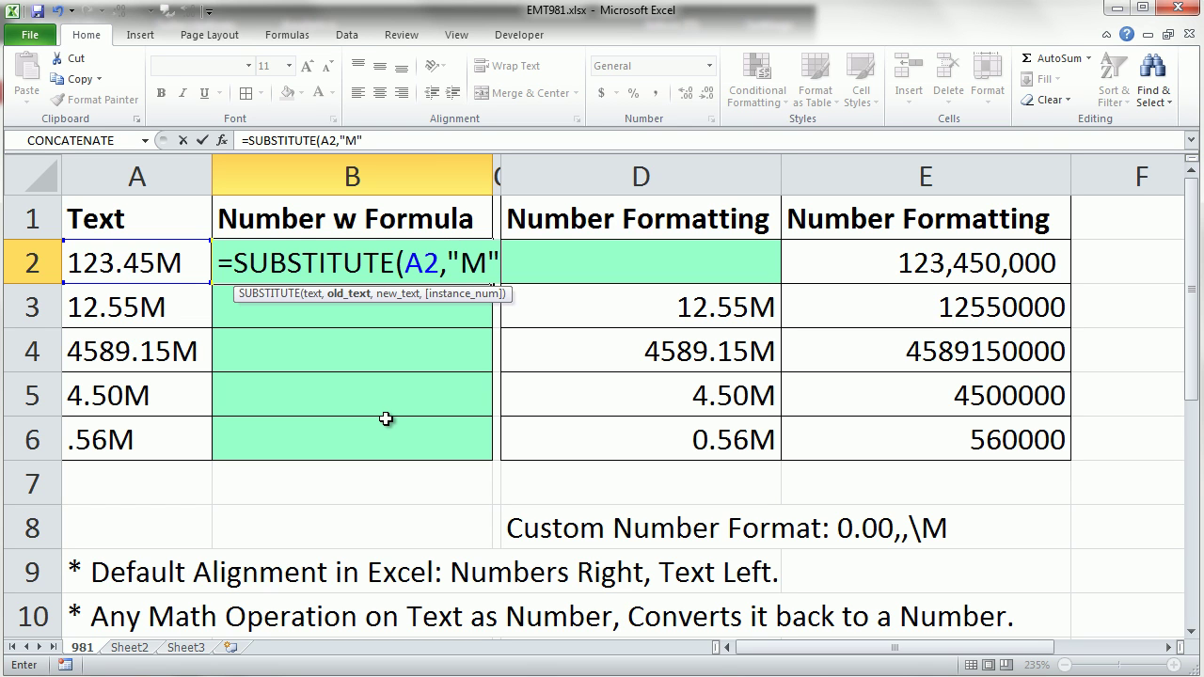
{"action": "type", "text": ","}
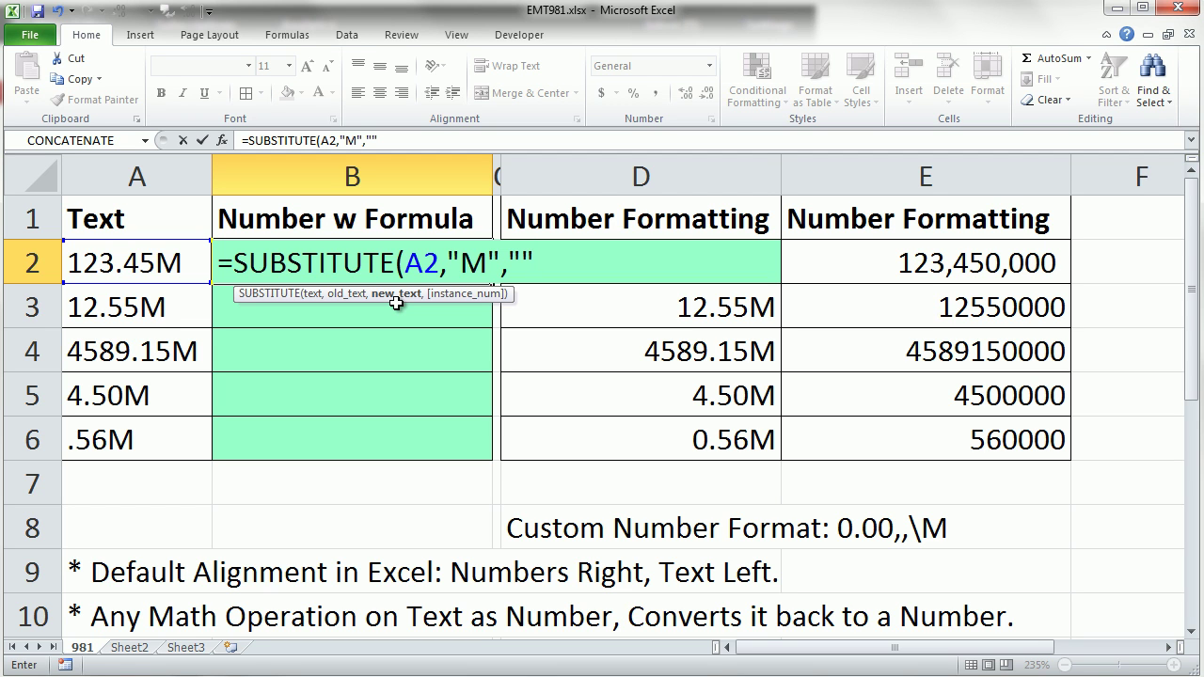
{"action": "type", "text": ")"}
{"action": "key", "text": "ctrl+Return"}
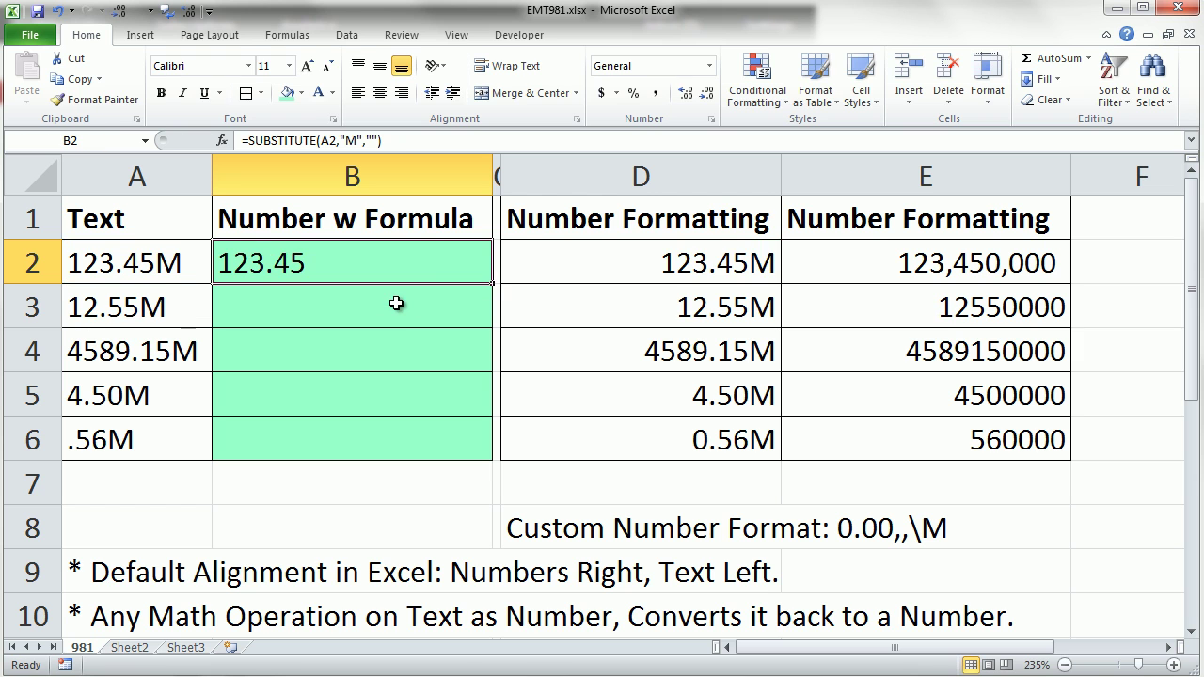
{"action": "double_click", "coordinate": [491, 283]}
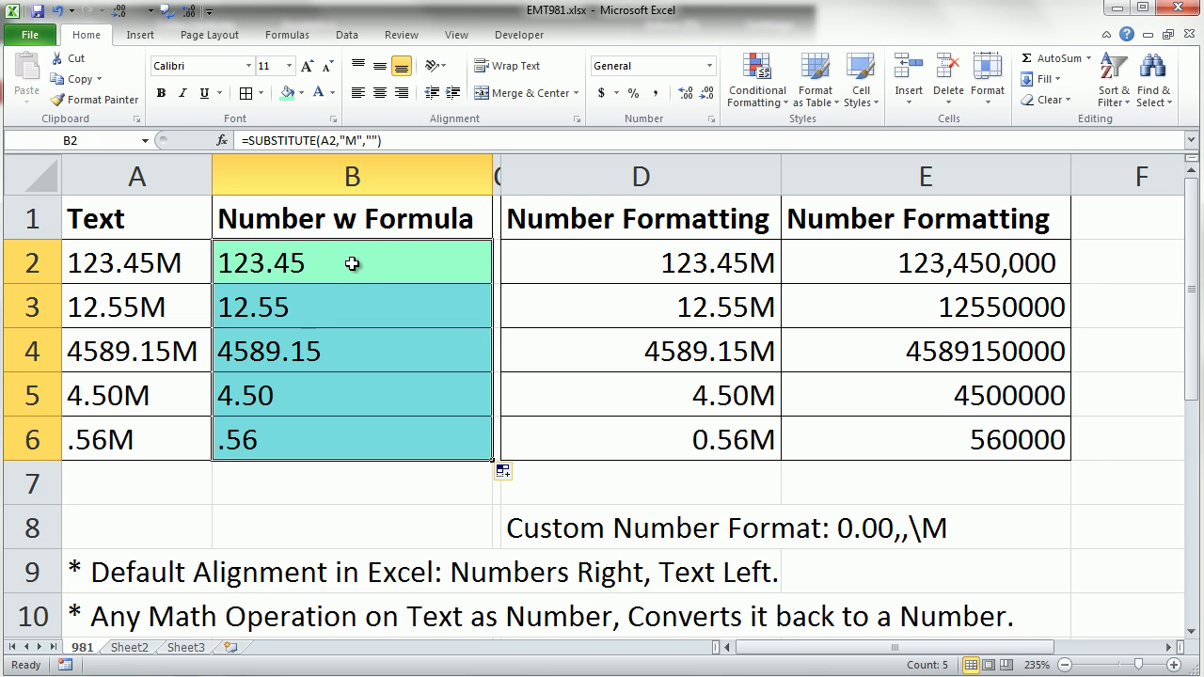
- Append *1000000 to the SUBSTITUTE formula in B2 and copy it down to B6
{"action": "double_click", "coordinate": [352, 264]}
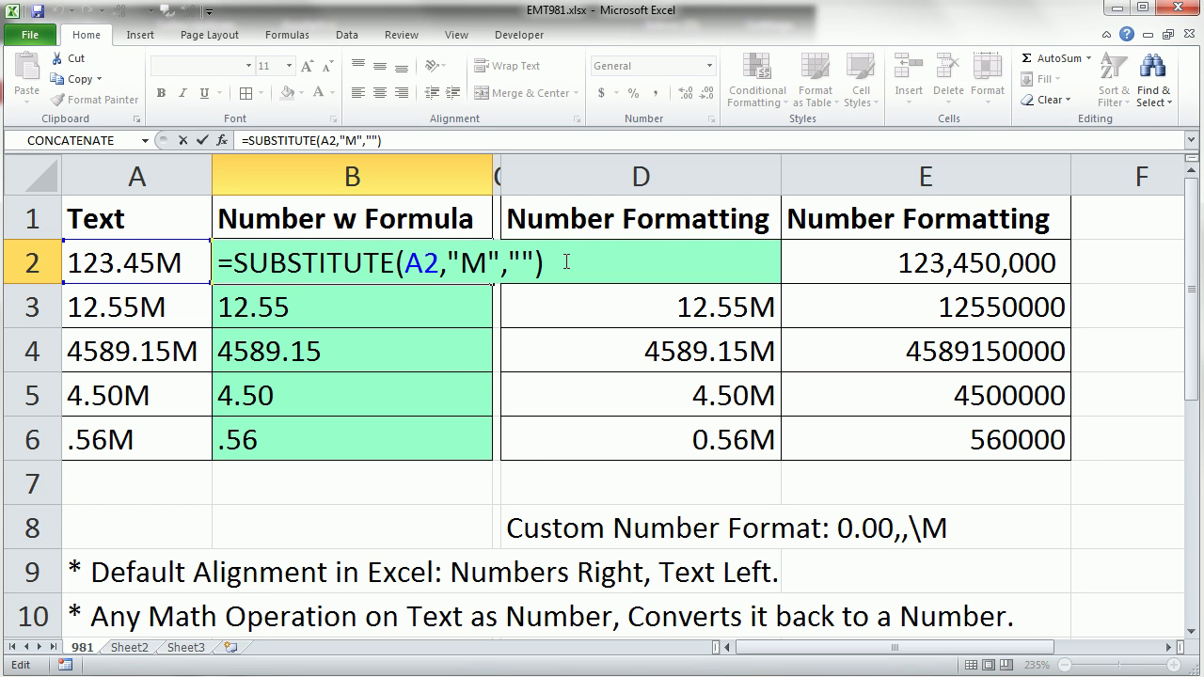
{"action": "type", "text": "*1000000"}
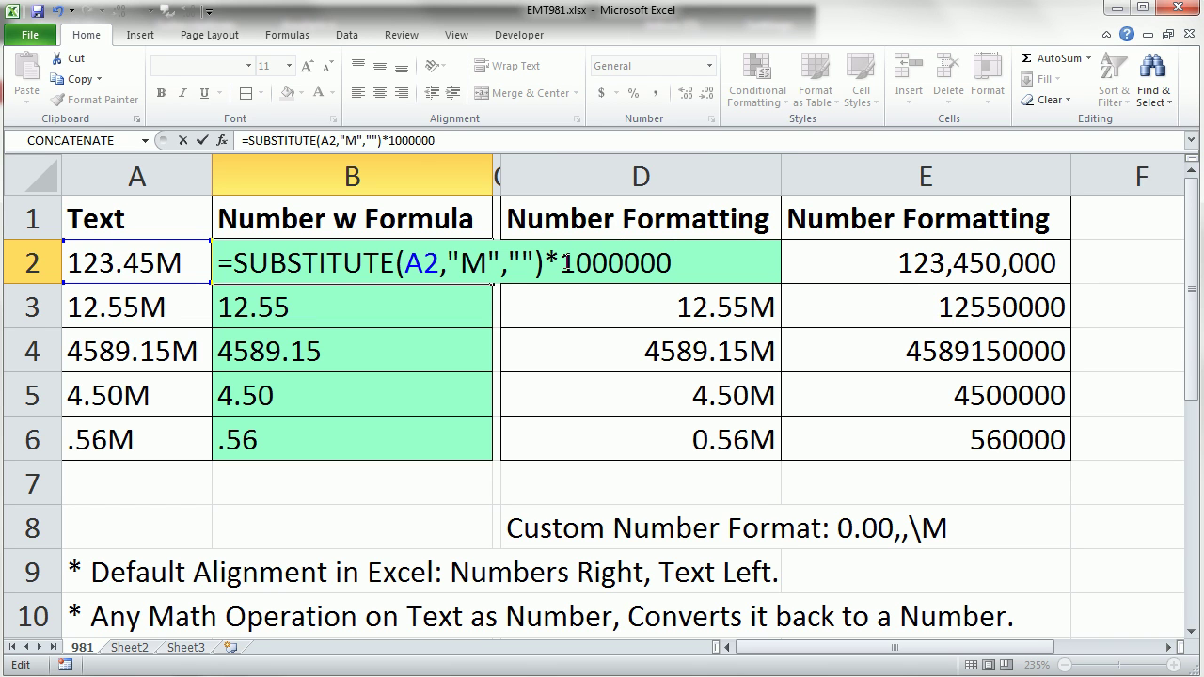
{"action": "key", "text": "ctrl+Return"}
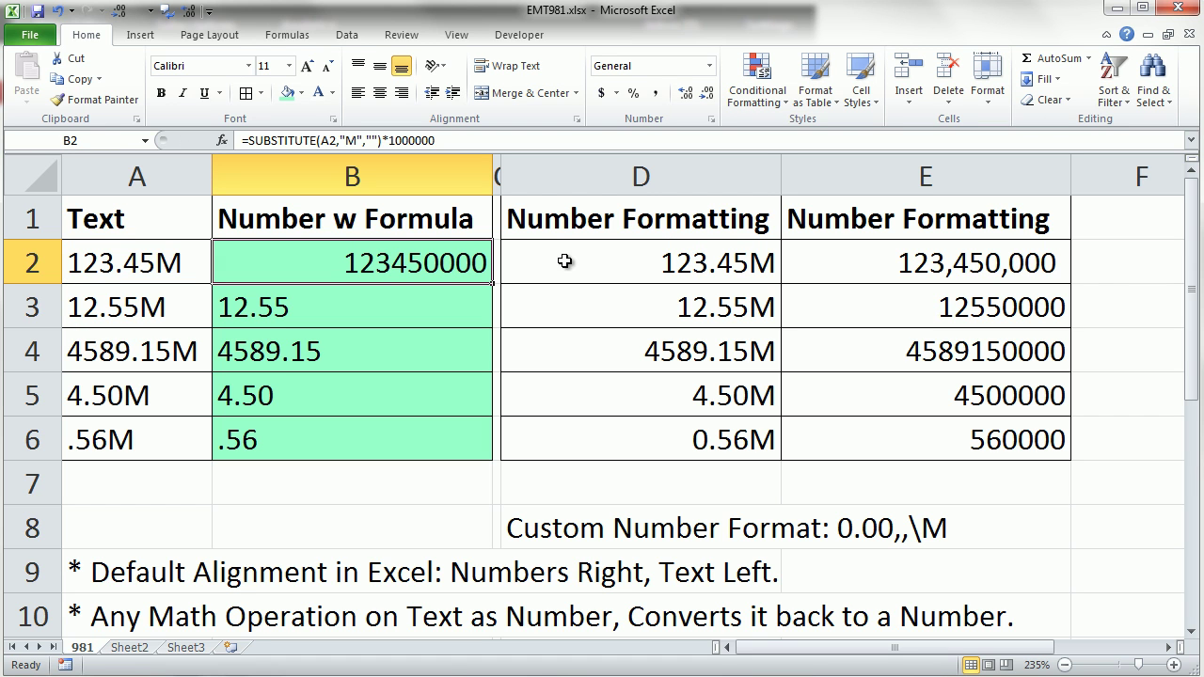
{"action": "double_click", "coordinate": [492, 283]}
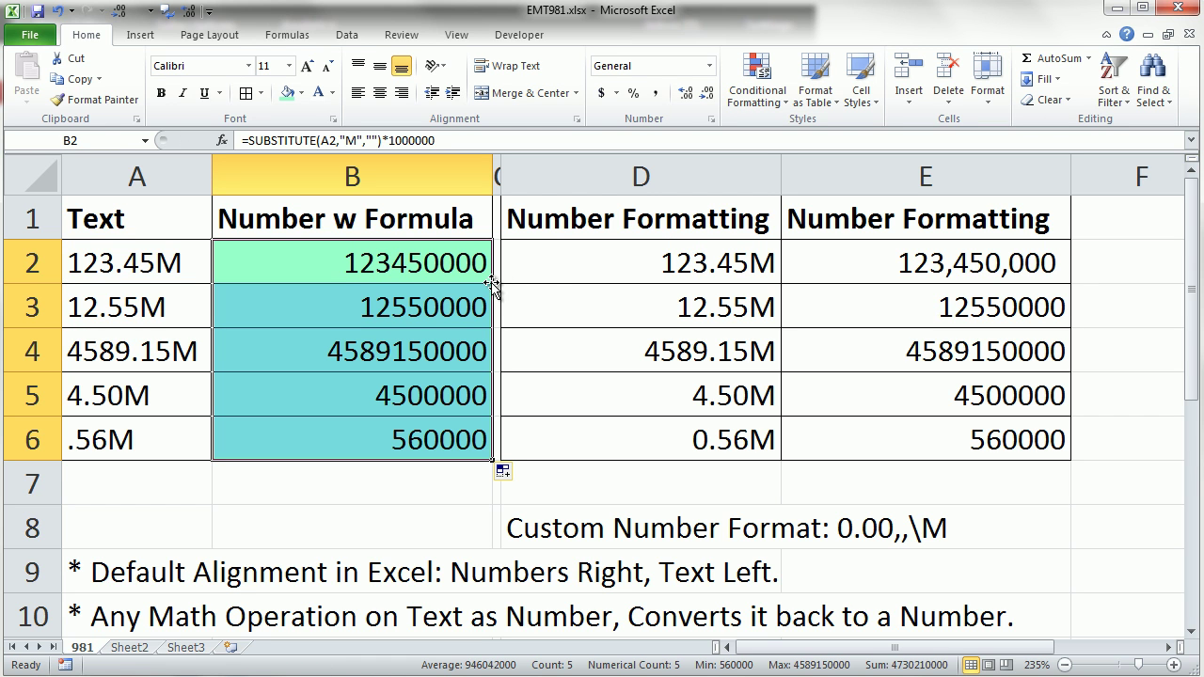
- Format B2:B6 with Comma Style and no decimal places
{"action": "left_click", "coordinate": [661, 92]}
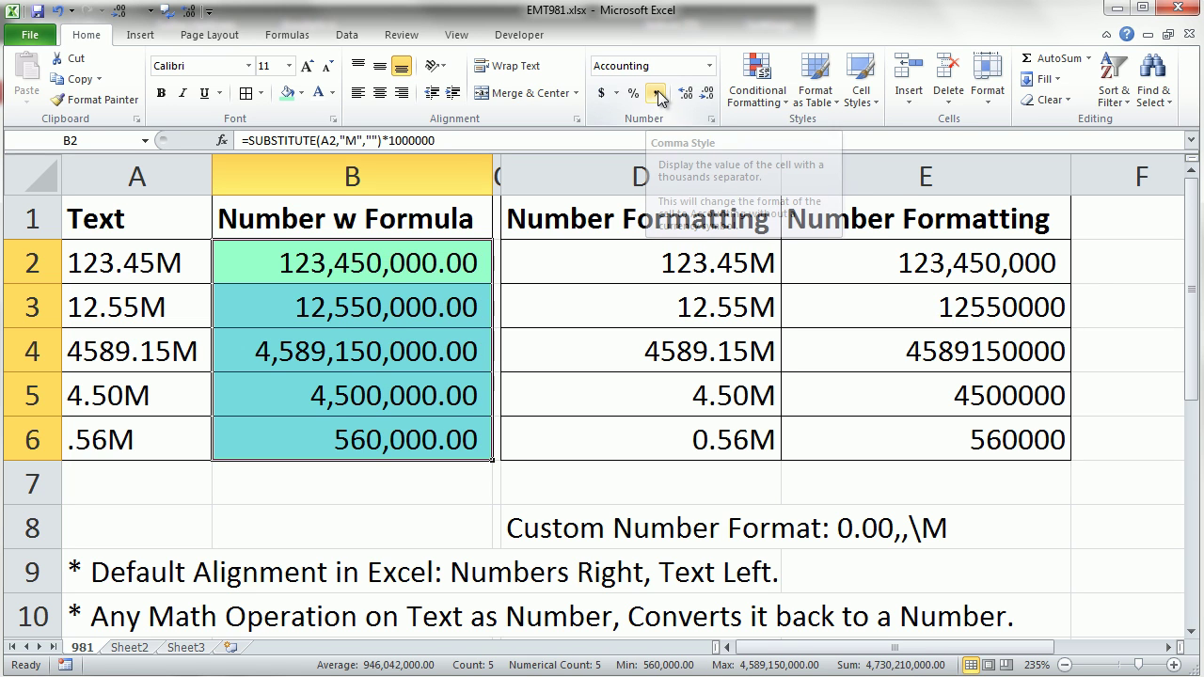
{"action": "left_click", "coordinate": [708, 92]}
{"action": "left_click", "coordinate": [707, 92]}
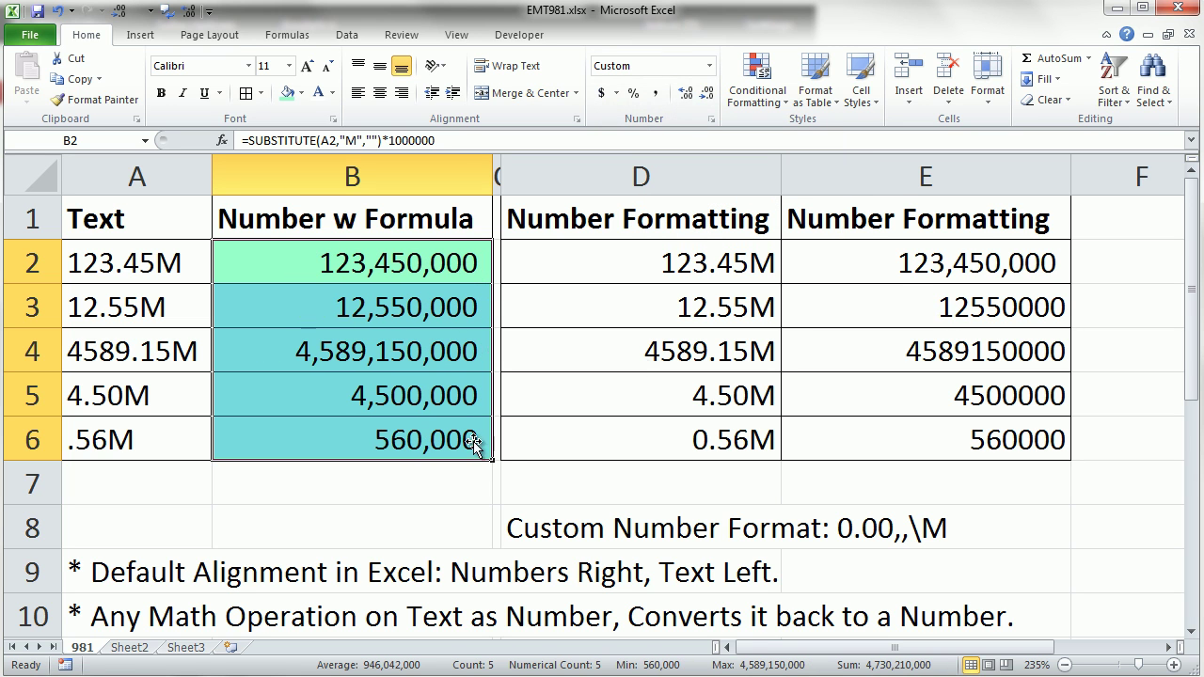
- Review the custom number format of D2:D6 and change these cells to the General format
{"action": "left_click_drag", "start_coordinate": [700, 261], "coordinate": [715, 440]}
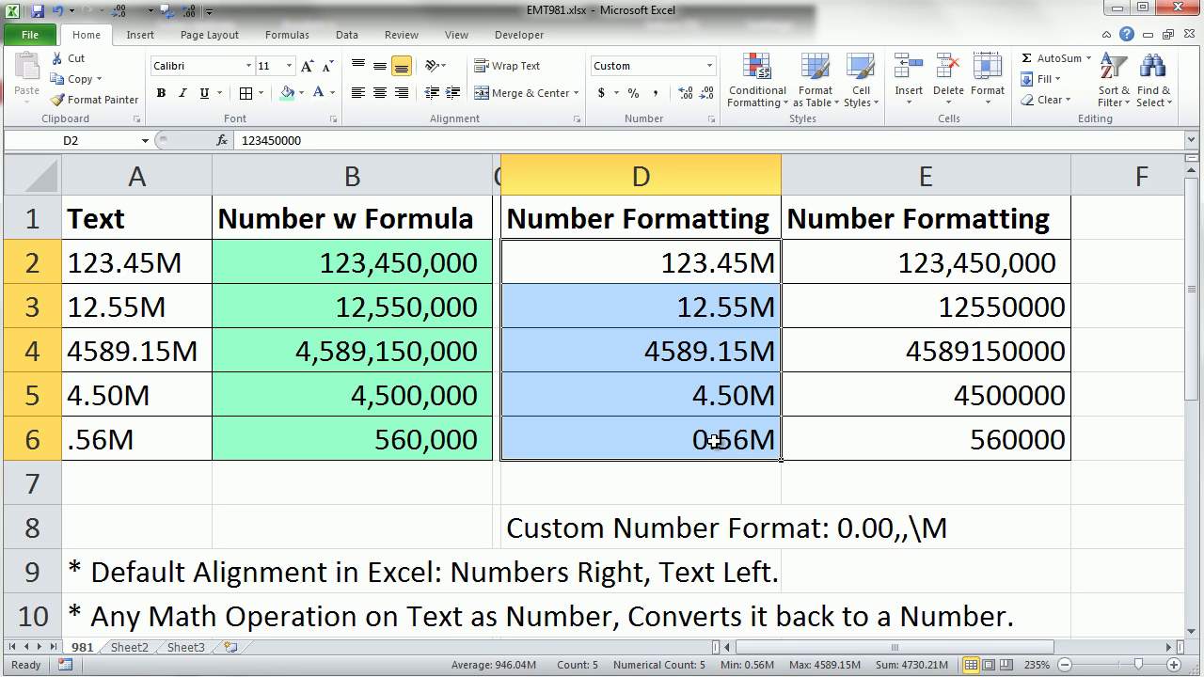
{"action": "key", "text": "ctrl+1"}
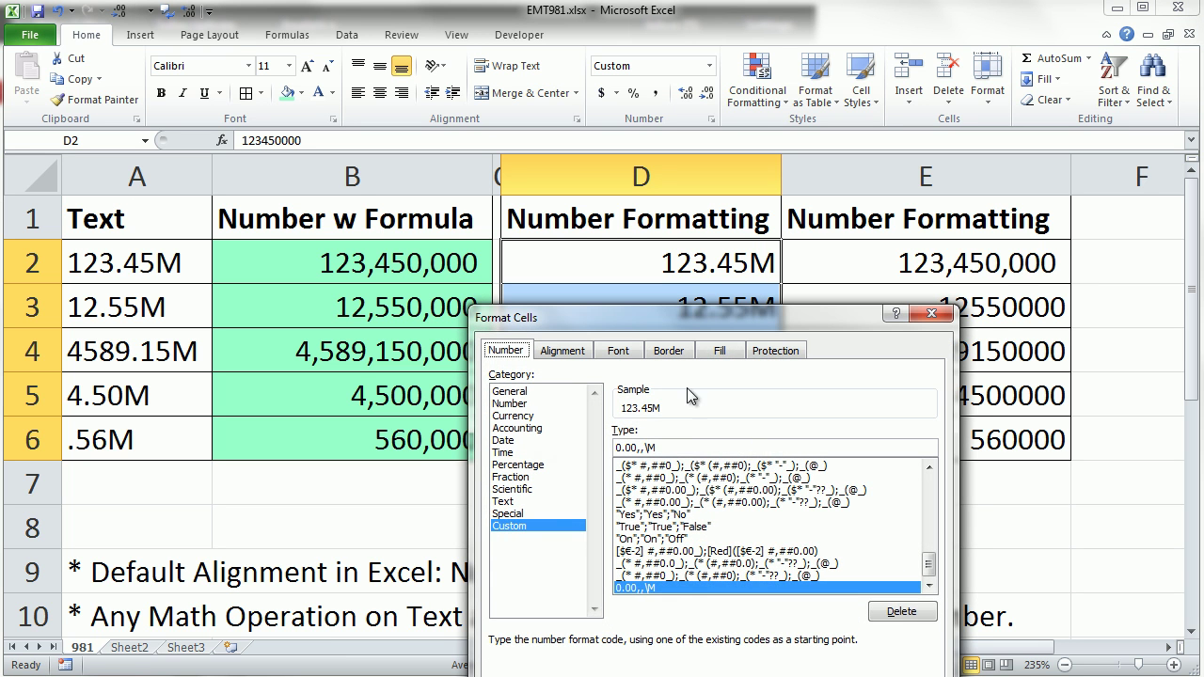
{"action": "key", "text": "Return"}
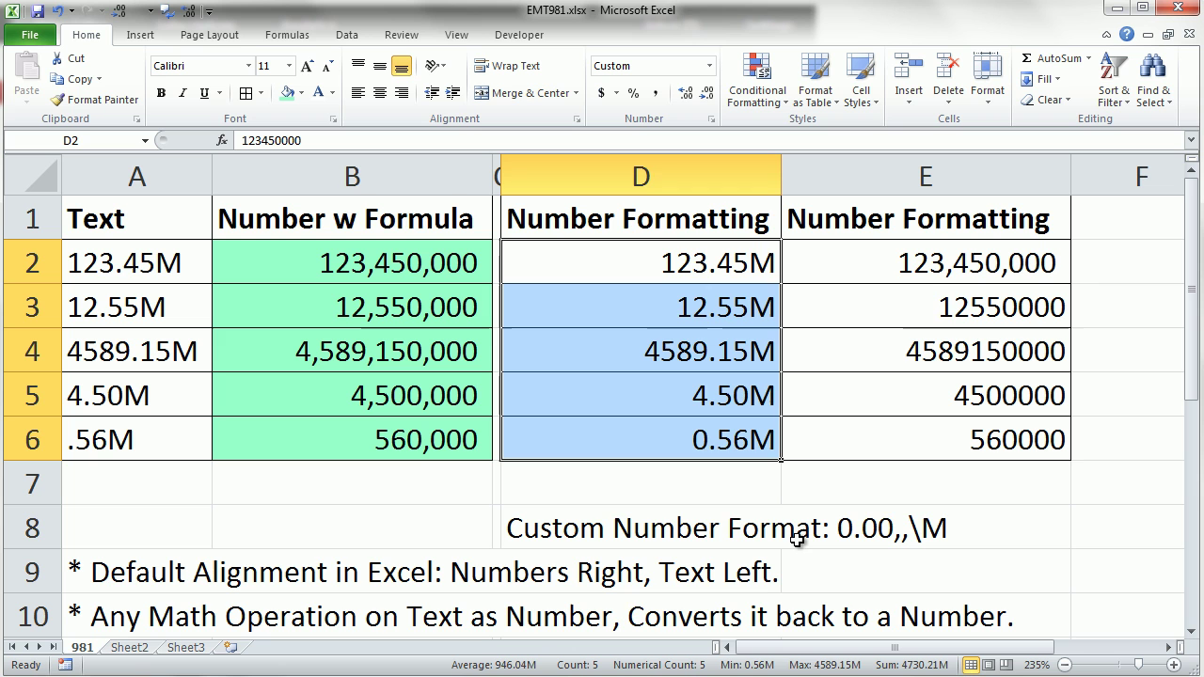
{"action": "left_click", "coordinate": [710, 66]}
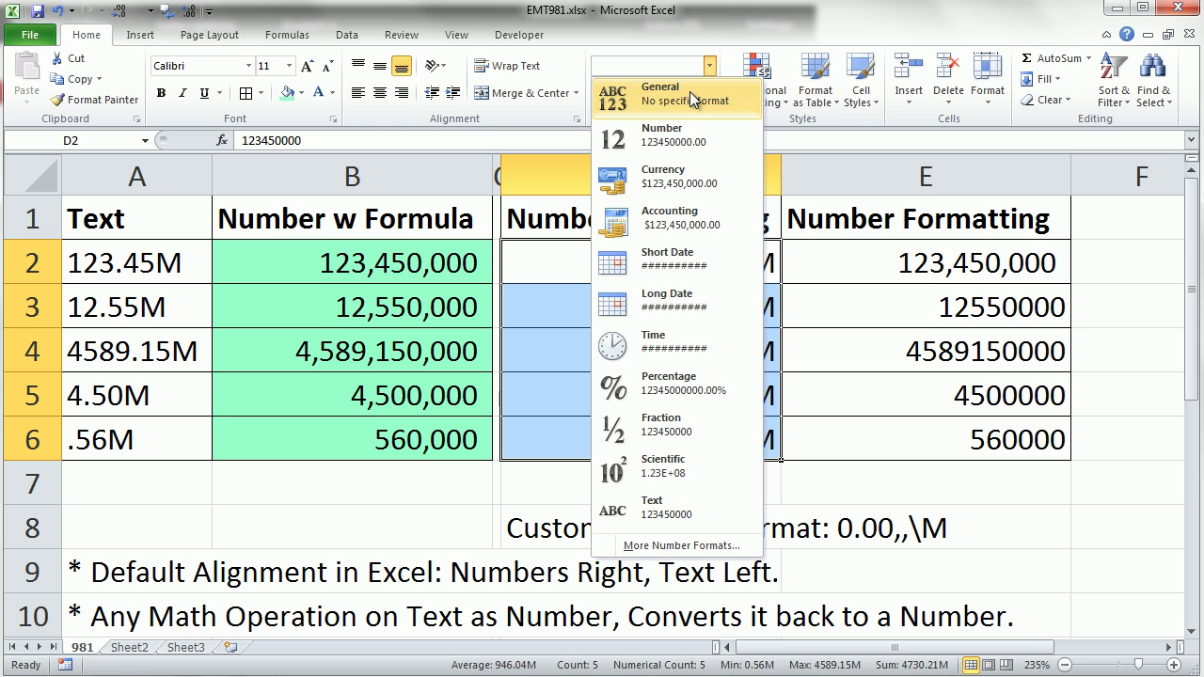
{"action": "left_click", "coordinate": [689, 91]}
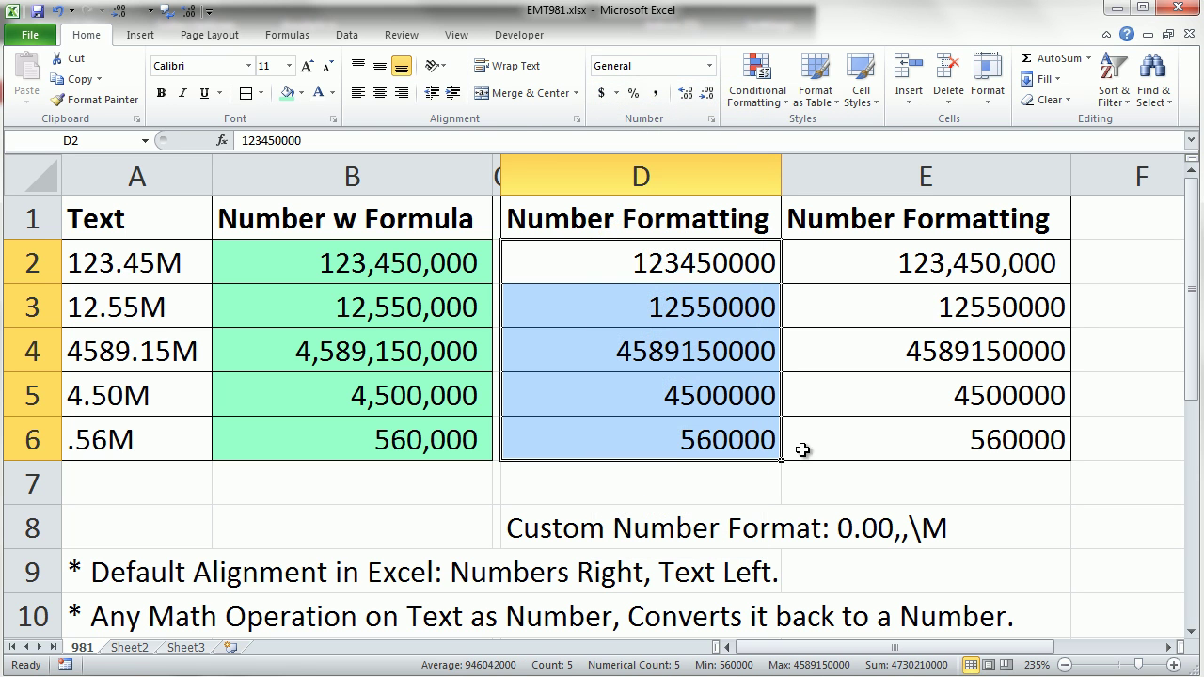
- Enter the note "General Number Format: Ctrl + Shift + ~" in cell D7
{"action": "left_click_drag", "start_coordinate": [943, 279], "coordinate": [964, 430]}
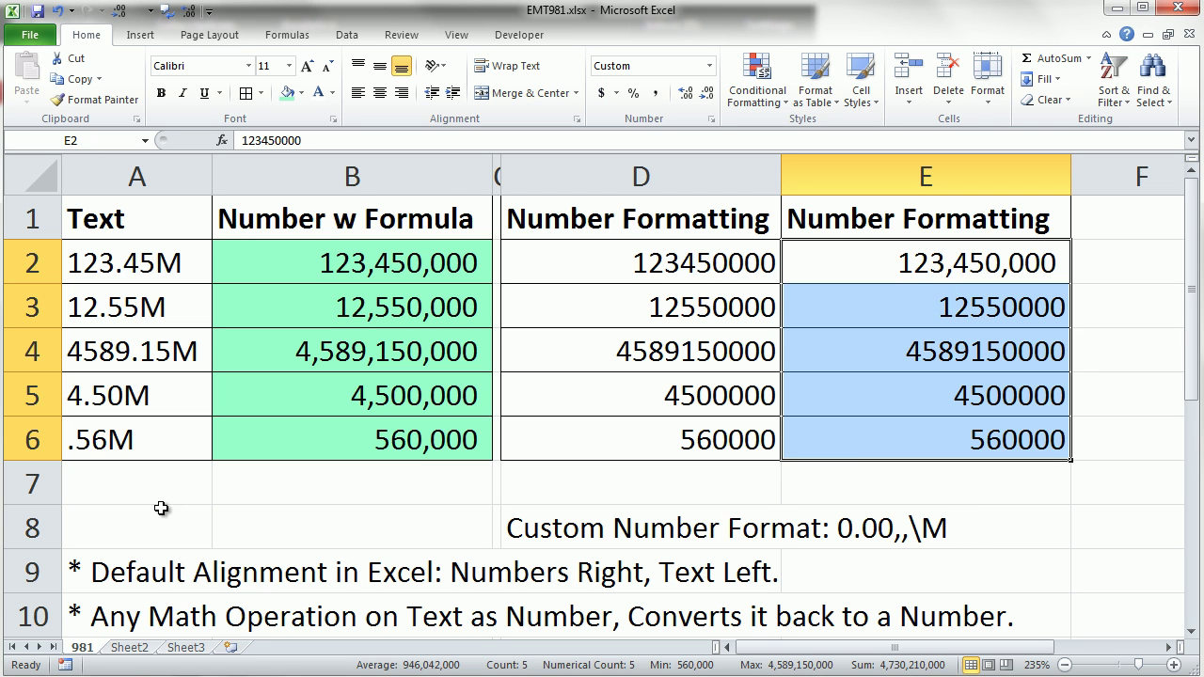
{"action": "left_click", "coordinate": [699, 488]}
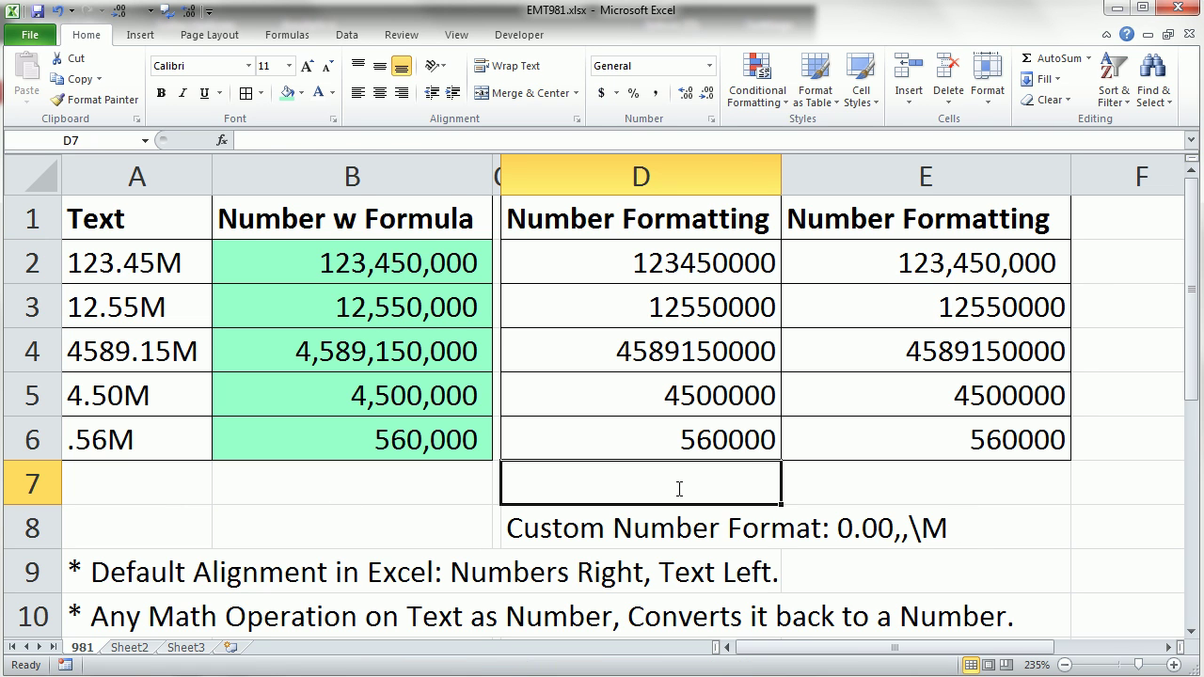
{"action": "type", "text": "General Number Format: Ctrl + Shift + ~"}
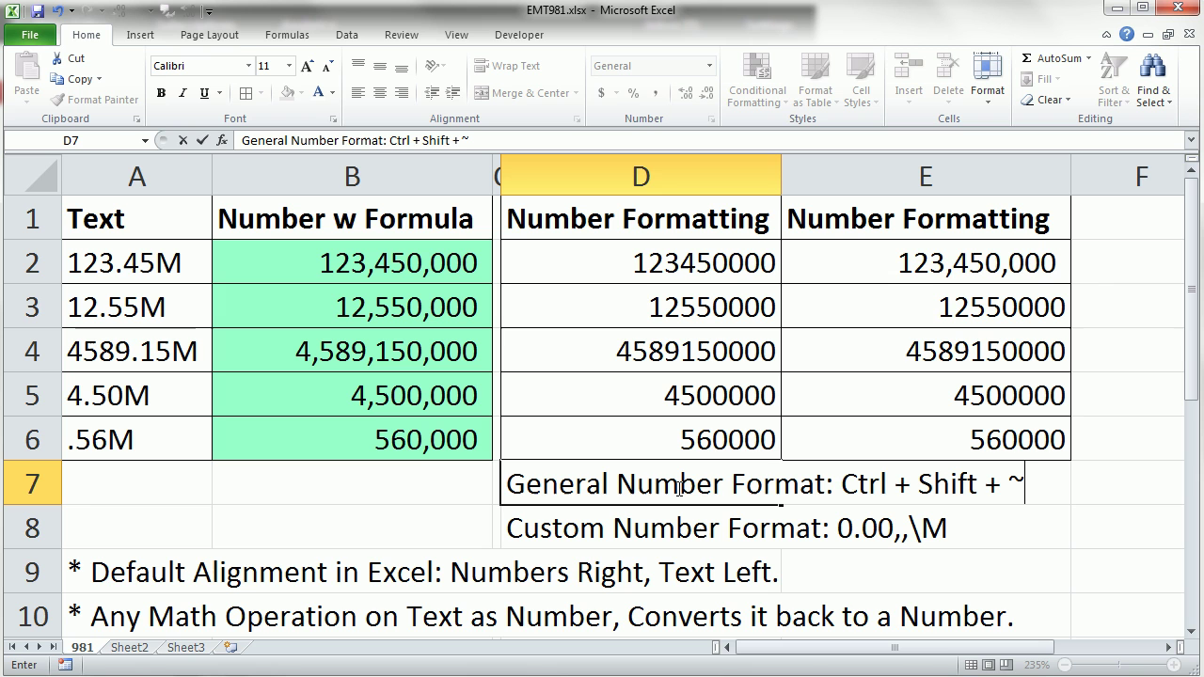
{"action": "key", "text": "ctrl+Return"}
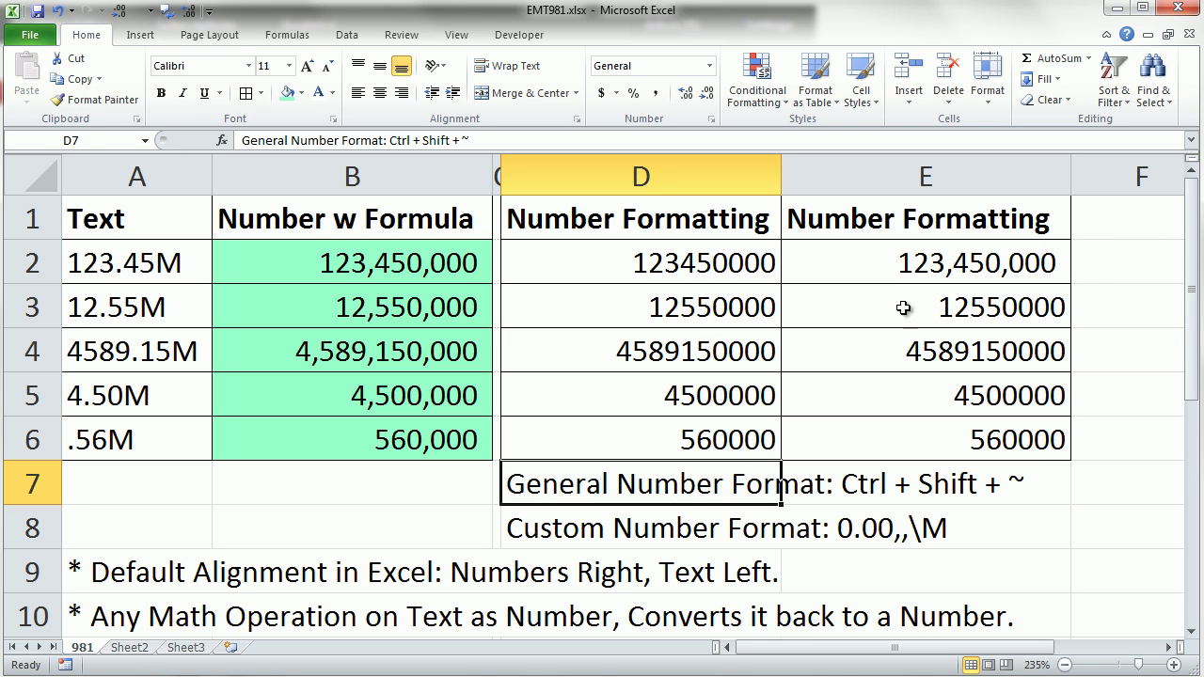
- Apply the General number format to the numbers in E2:E6
{"action": "left_click_drag", "start_coordinate": [926, 268], "coordinate": [955, 444]}
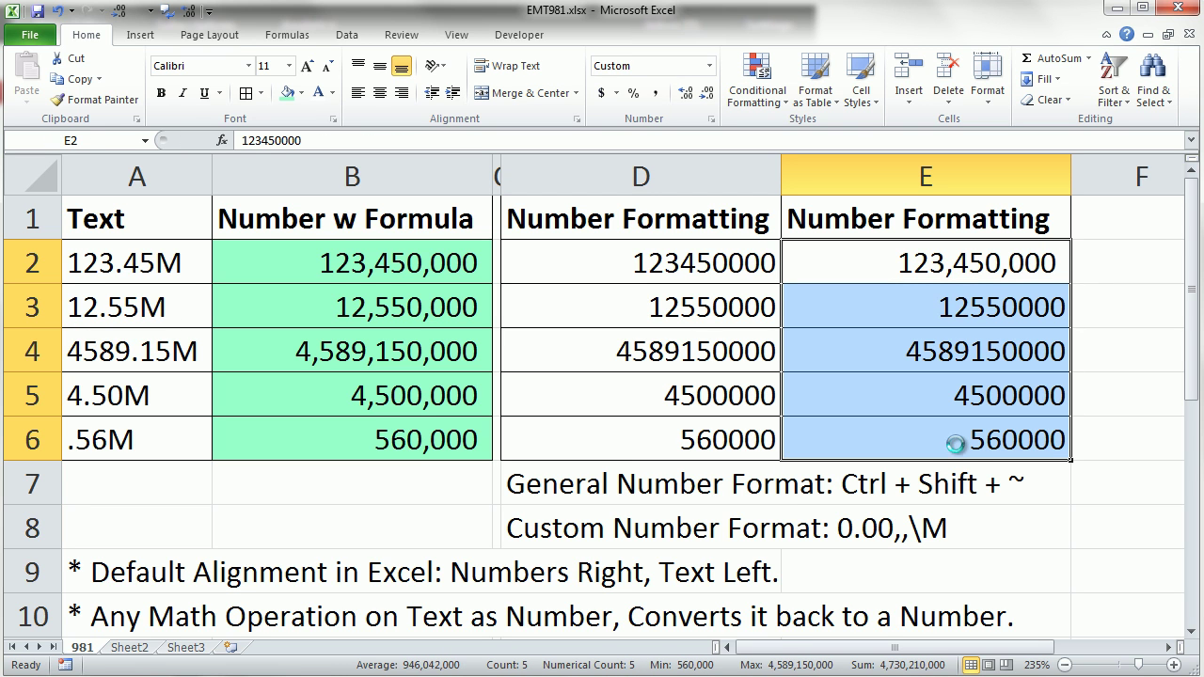
{"action": "key", "text": "ctrl+shift+asciitilde"}
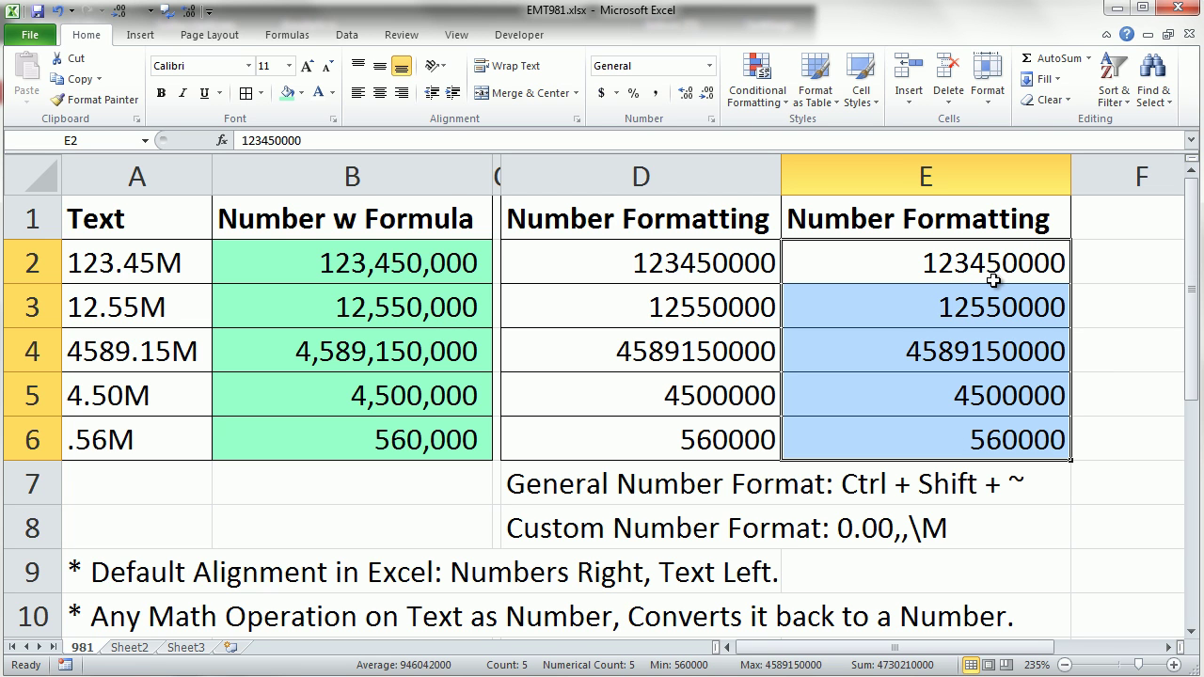
- Apply the custom number format 0.00,,\M to the numbers in E2:E6
{"action": "key", "text": "ctrl+1"}
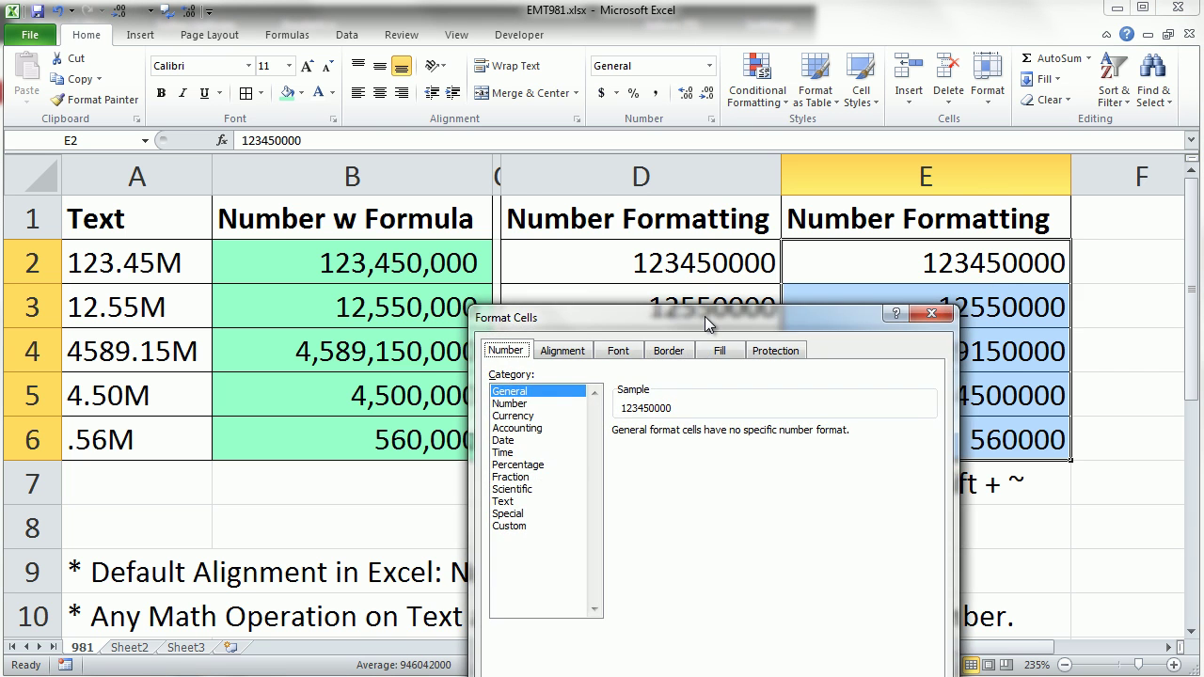
{"action": "left_click_drag", "start_coordinate": [822, 391], "coordinate": [590, 131]}
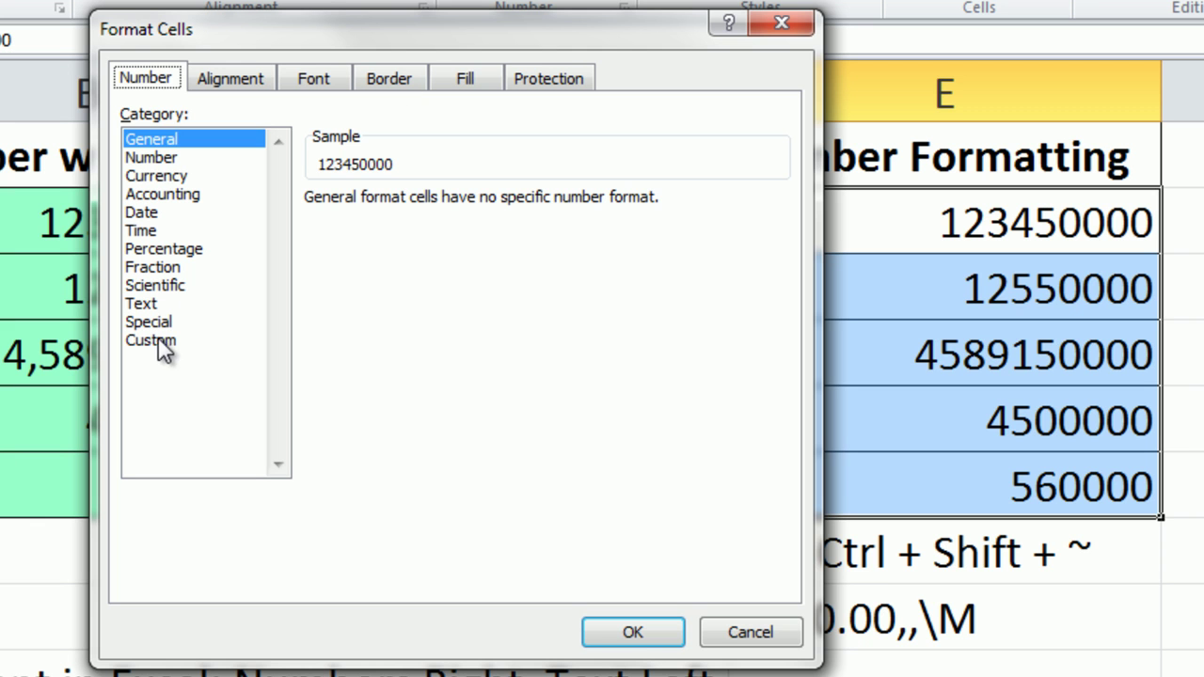
{"action": "left_click", "coordinate": [394, 343]}
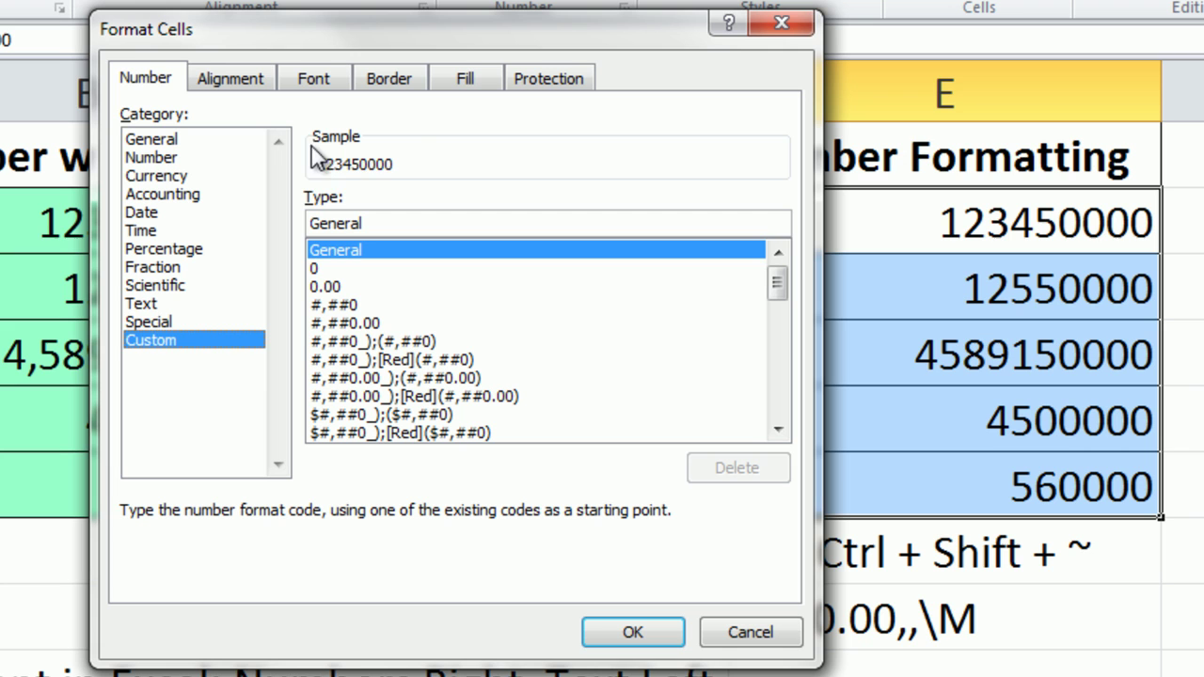
{"action": "double_click", "coordinate": [410, 223]}
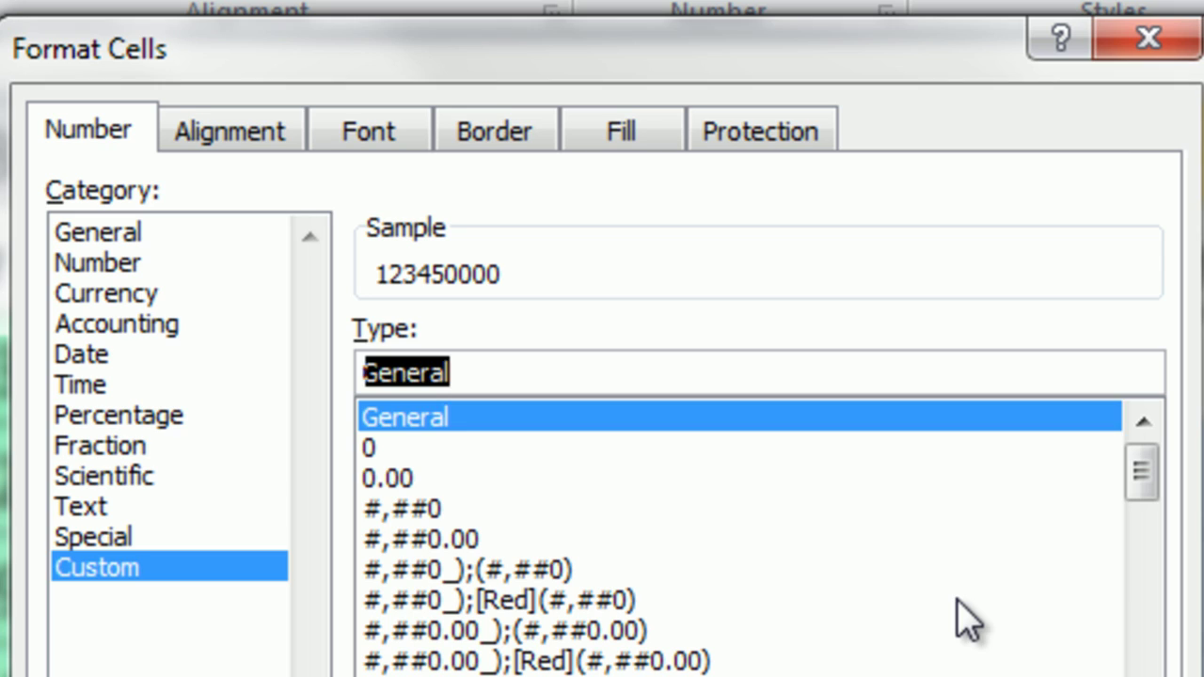
{"action": "type", "text": "0."}
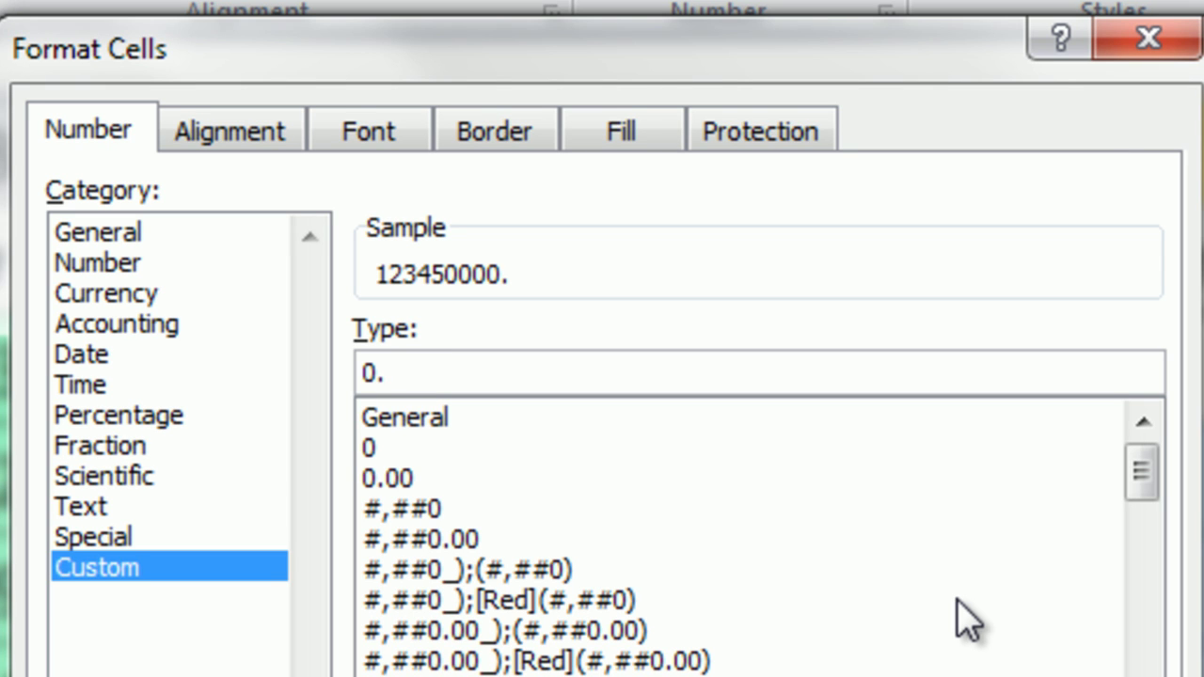
{"action": "type", "text": "00"}
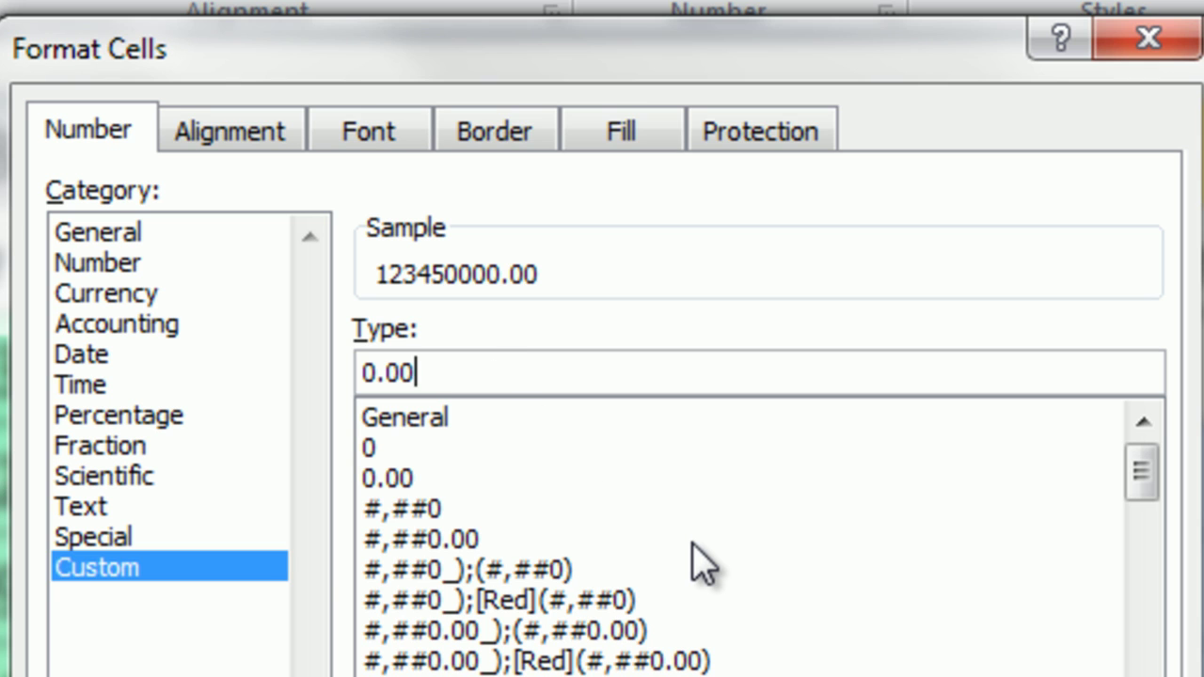
{"action": "type", "text": ","}
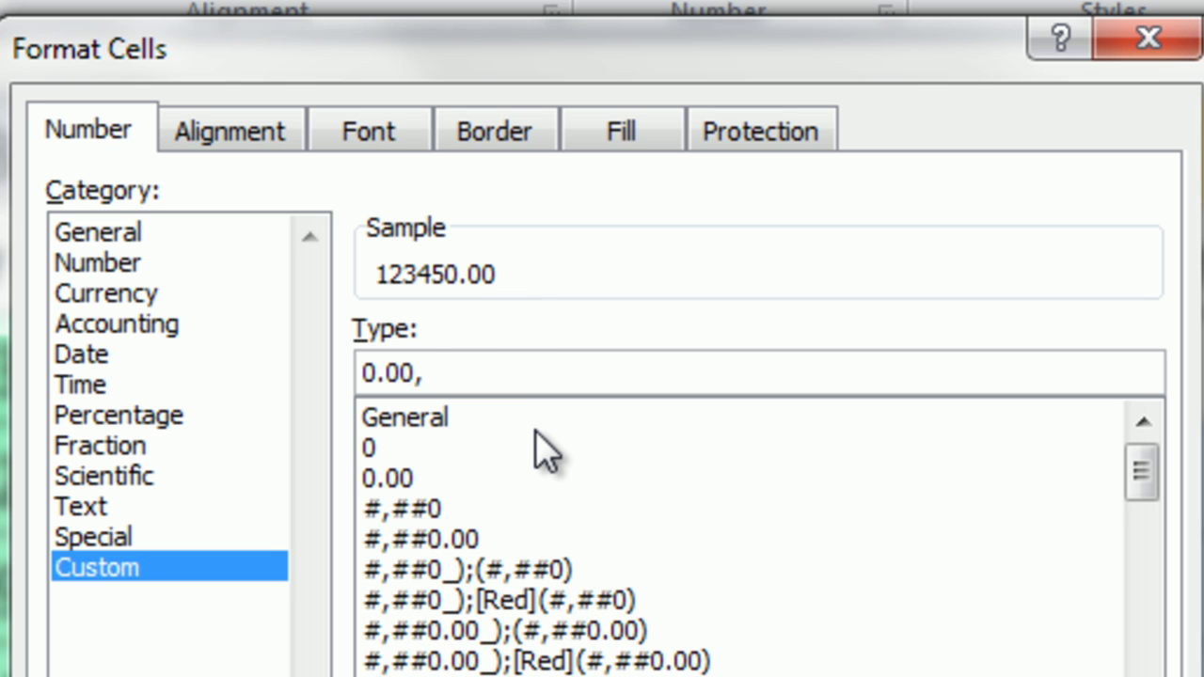
{"action": "type", "text": ","}
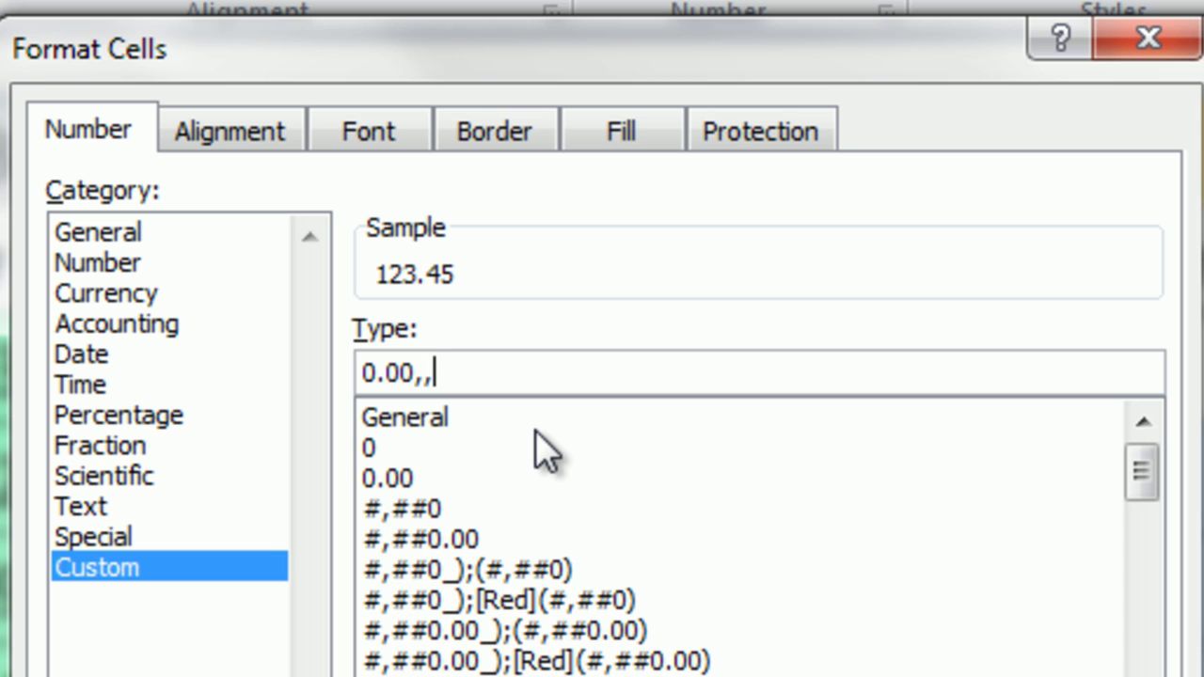
{"action": "type", "text": "\\"}
{"action": "type", "text": "M"}
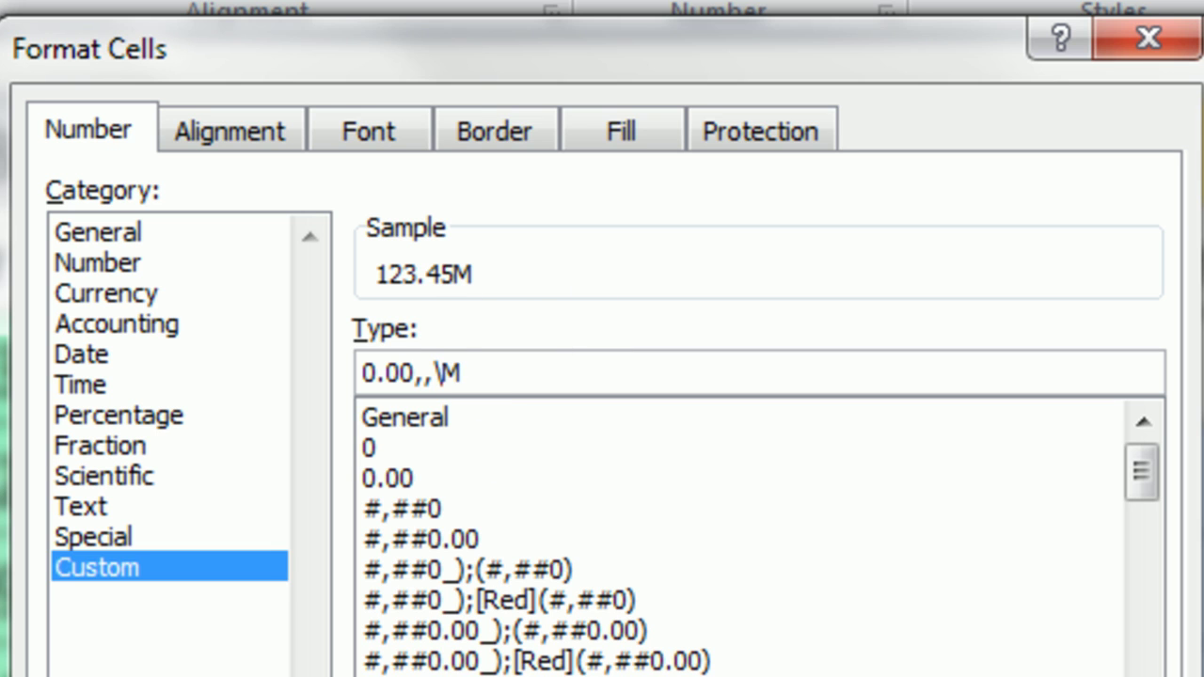
{"action": "key", "text": "Return"}
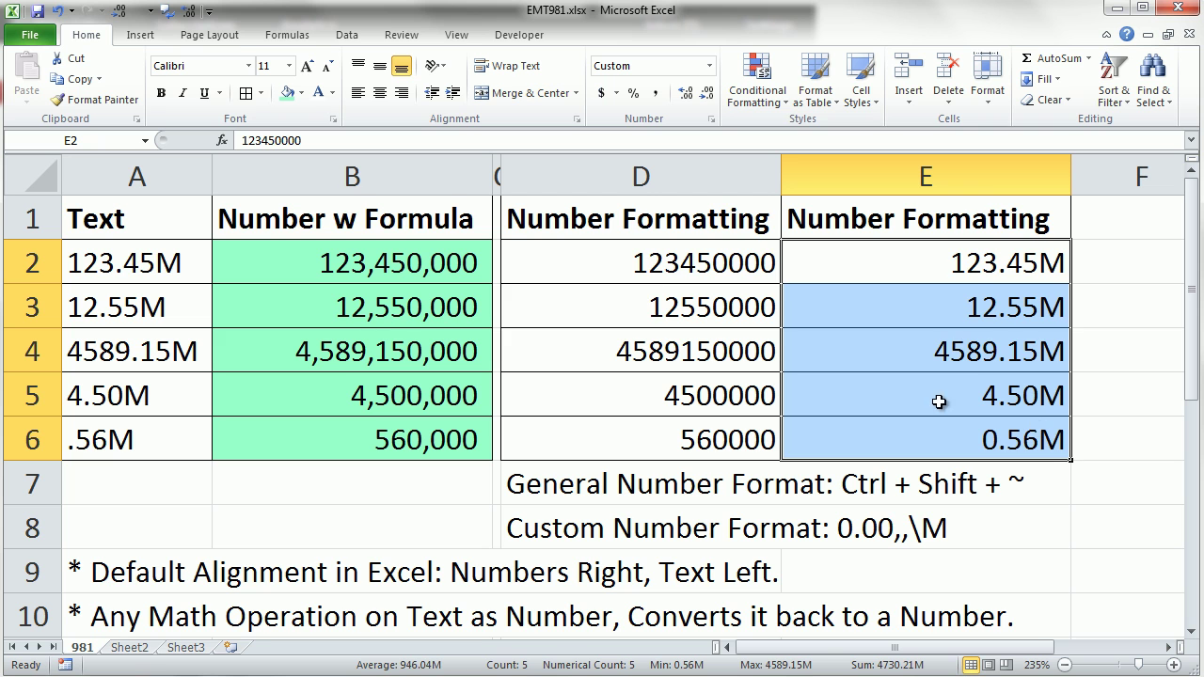
- Open the SUBSTITUTE formula in cell B2 for review
{"action": "double_click", "coordinate": [467, 263]}
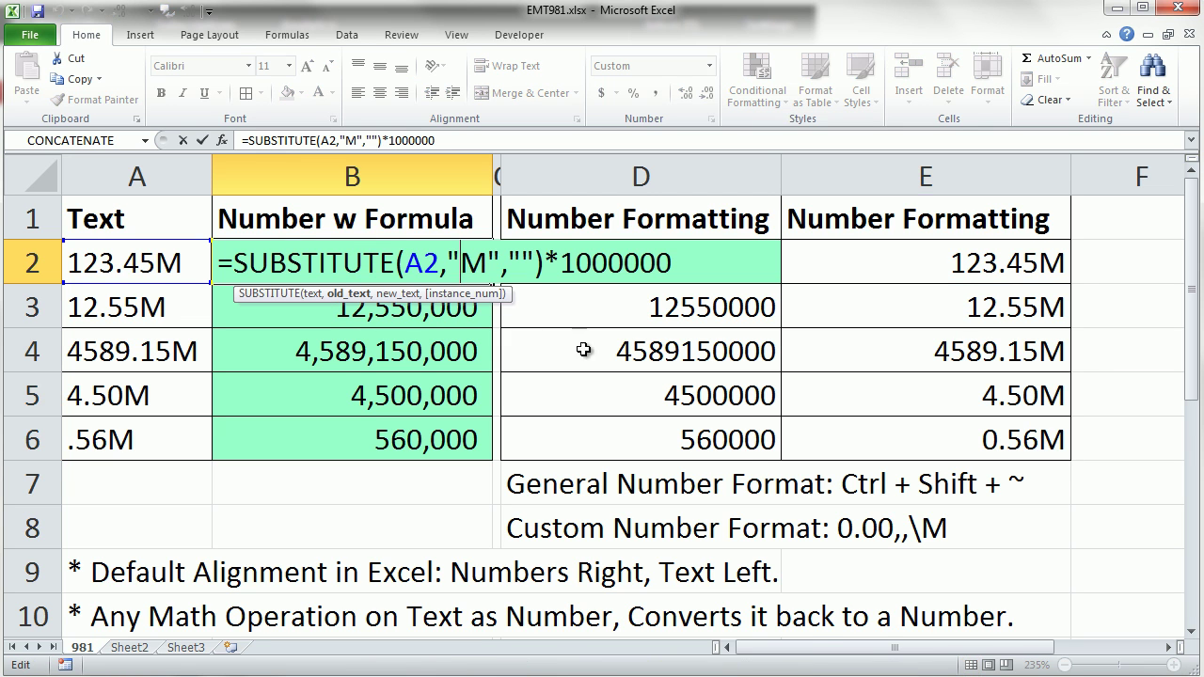